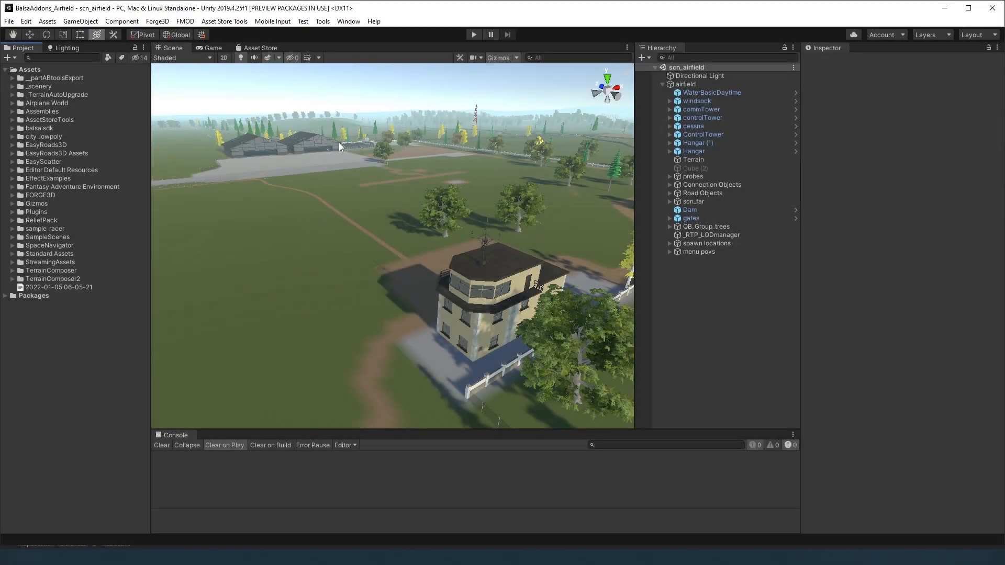
# Step: Open the Balsa Assetbundle Tools to view the output folder and bundle options, and close the window again
pyautogui.click(323, 22)
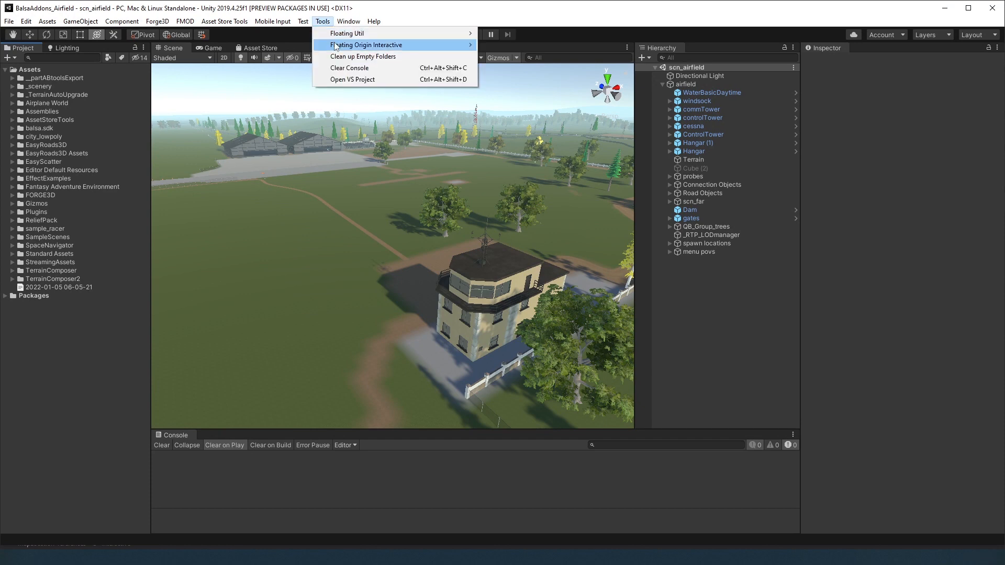
pyautogui.moveTo(335, 46)
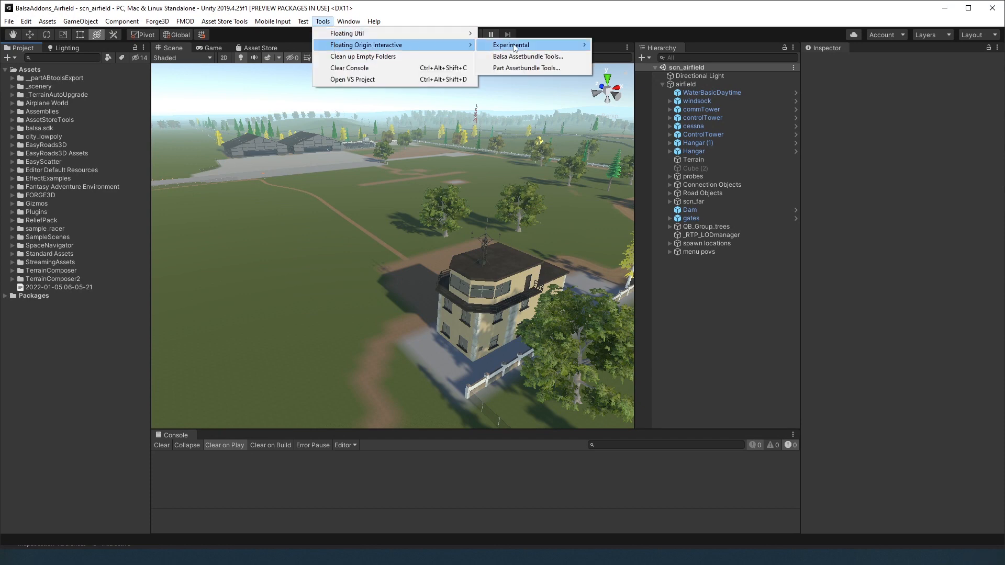
pyautogui.click(528, 57)
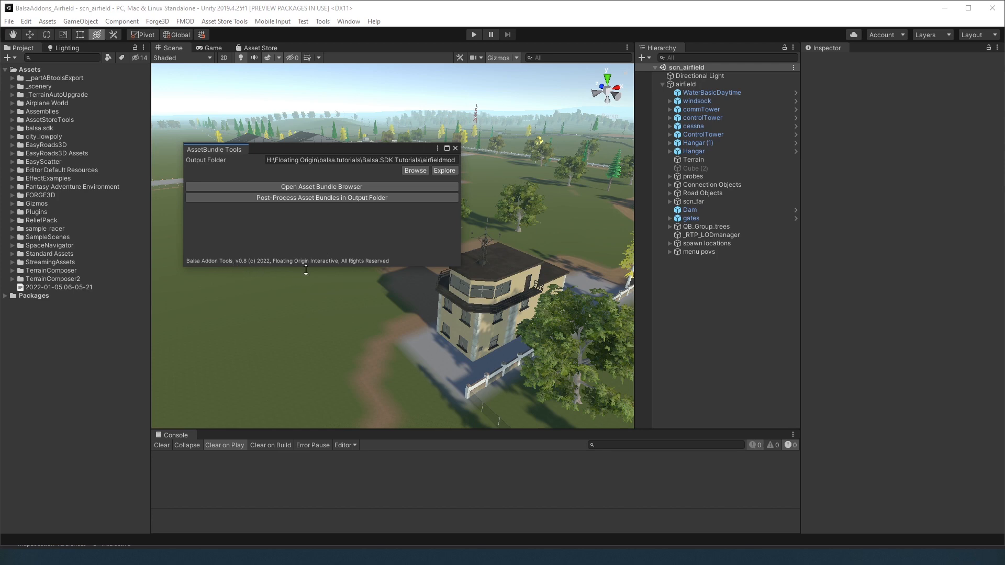
pyautogui.click(456, 150)
pyautogui.click(456, 149)
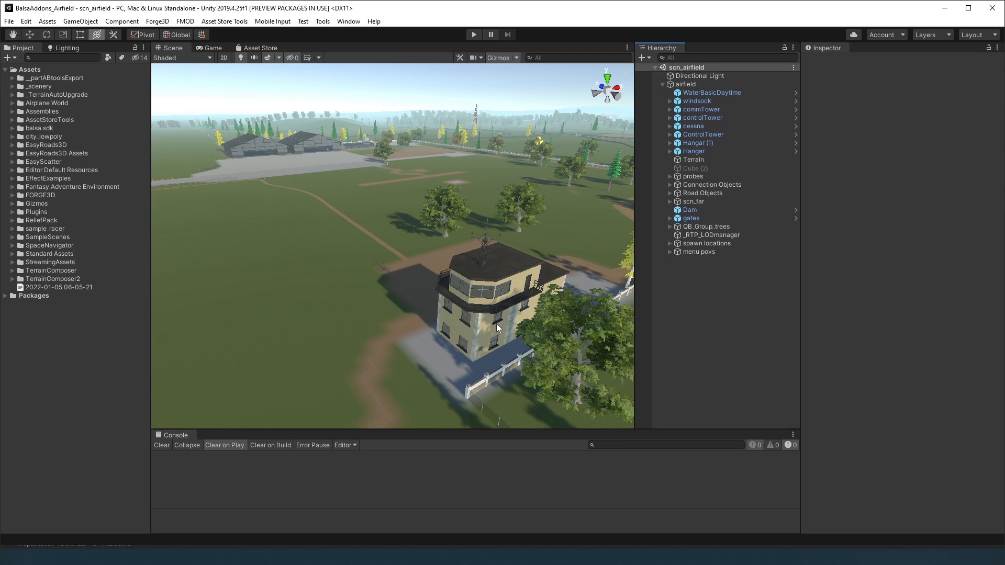
# Step: Open the Auto Map Image Generator and place its window clear of the scene view
pyautogui.moveTo(496, 323)
pyautogui.mouseDown(button='right')
pyautogui.moveTo(449, 319)
pyautogui.moveTo(507, 313)
pyautogui.mouseUp(button='right')
pyautogui.moveTo(354, 303); pyautogui.dragTo(410, 332, button='middle')
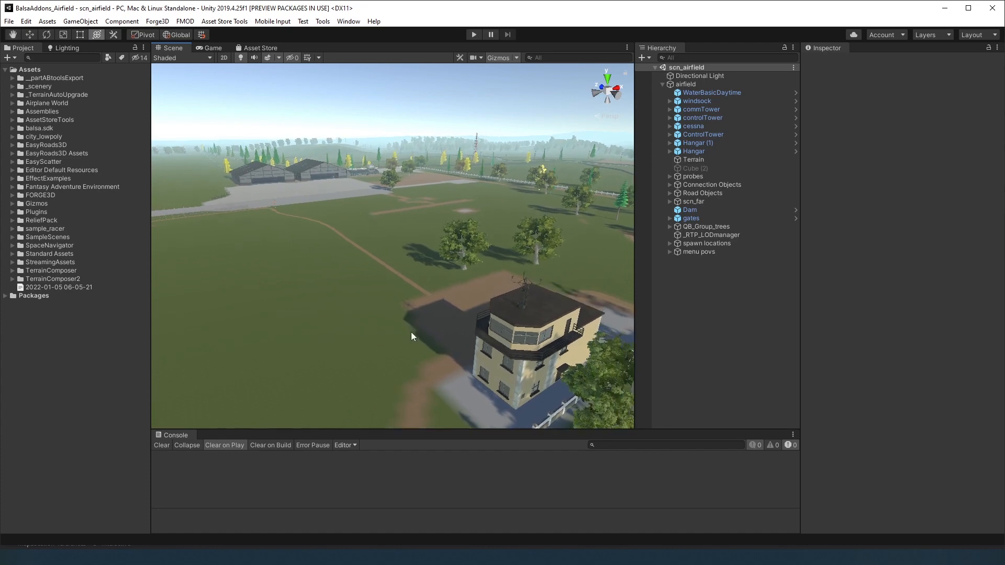
pyautogui.moveTo(410, 332); pyautogui.dragTo(411, 342, button='right')
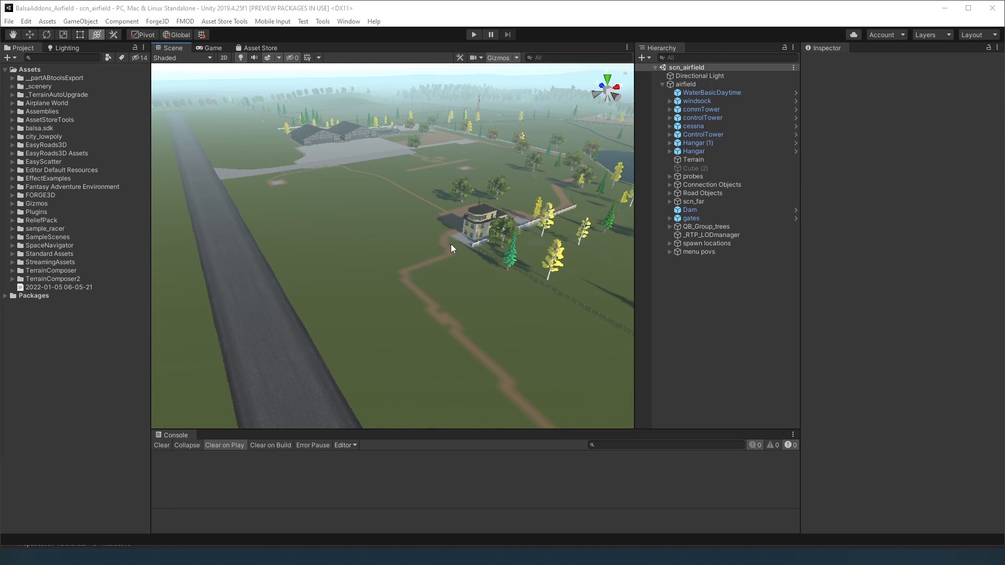
pyautogui.click(322, 23)
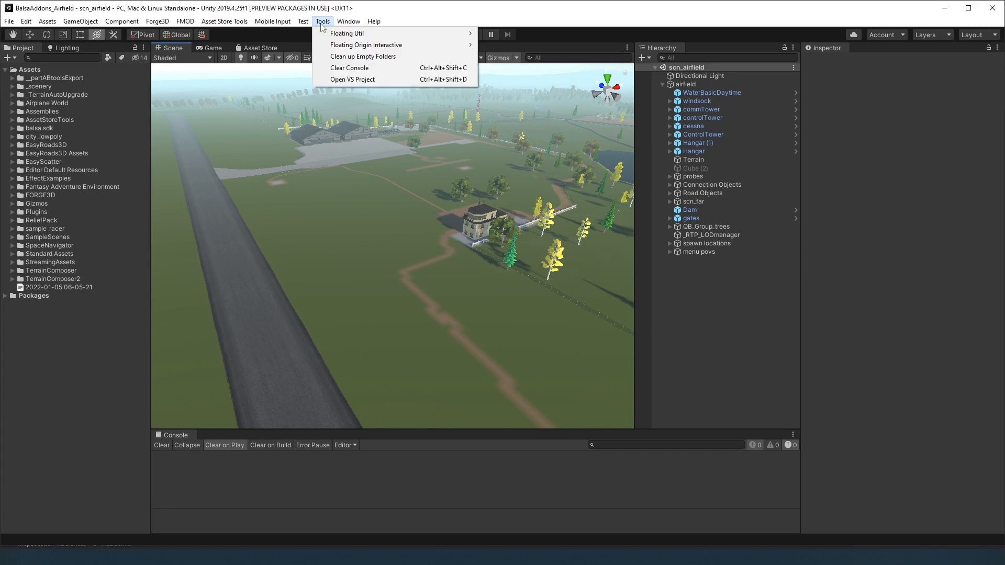
pyautogui.moveTo(324, 34)
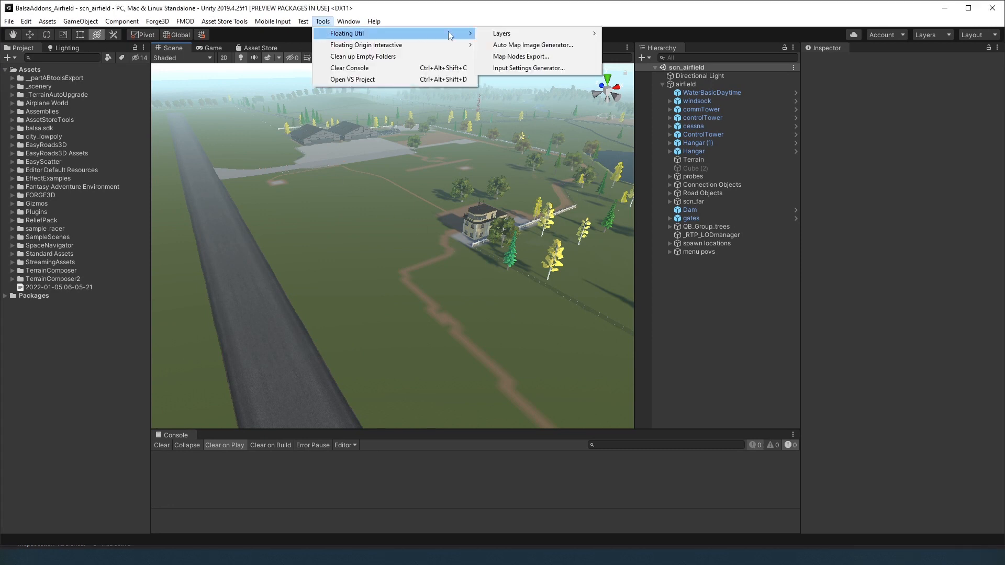
pyautogui.click(536, 47)
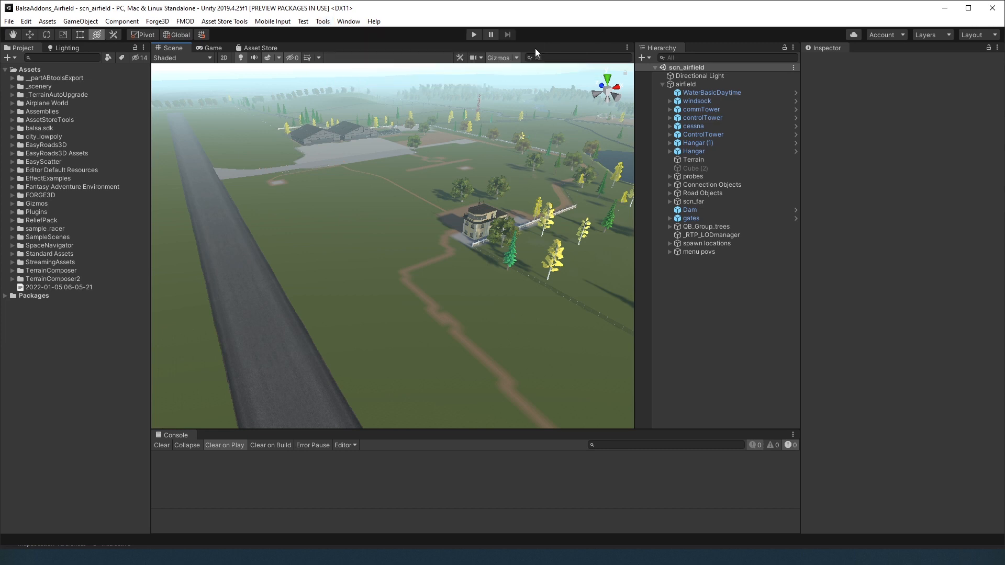
pyautogui.moveTo(425, 144); pyautogui.dragTo(819, 254)
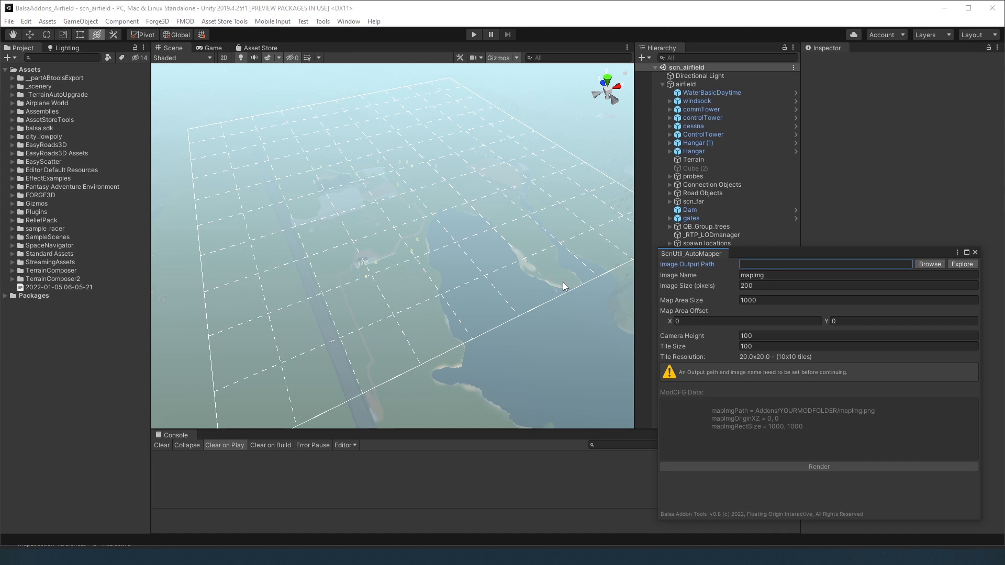
# Step: Turn off the scene view effects and show the whole map area grid in an isometric top view
pyautogui.click(268, 58)
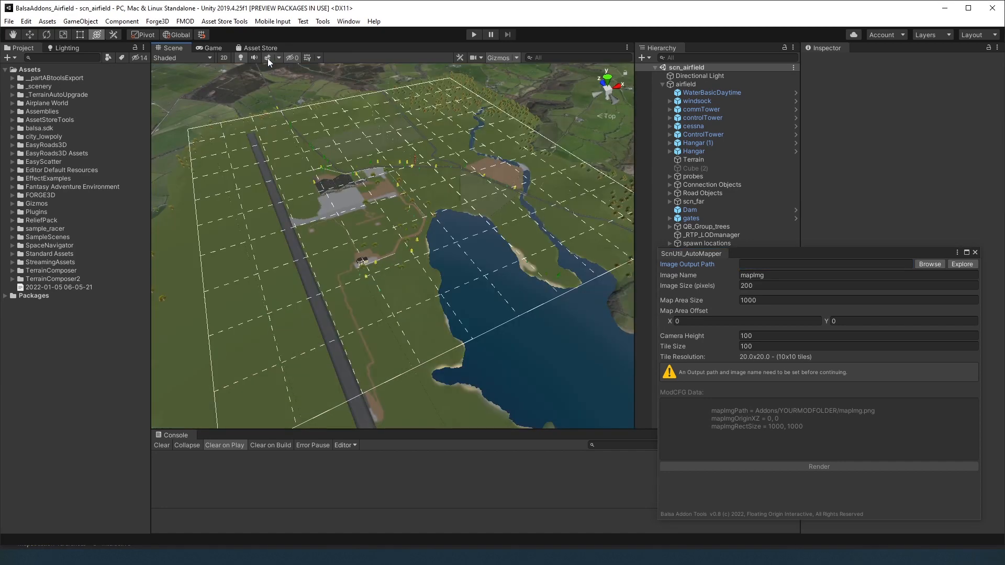
pyautogui.click(602, 117)
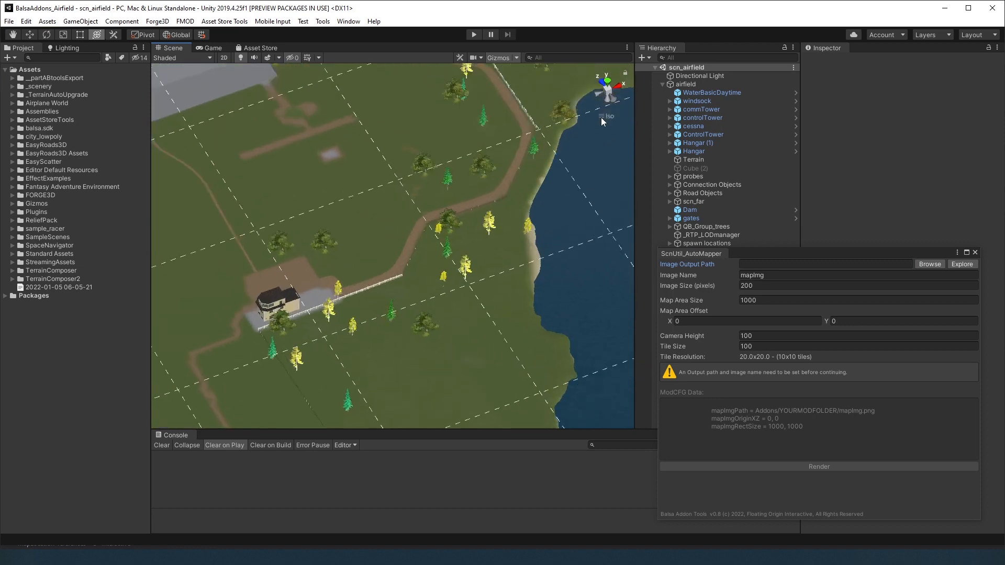
pyautogui.click(608, 83)
pyautogui.scroll(-5, 567, 162)
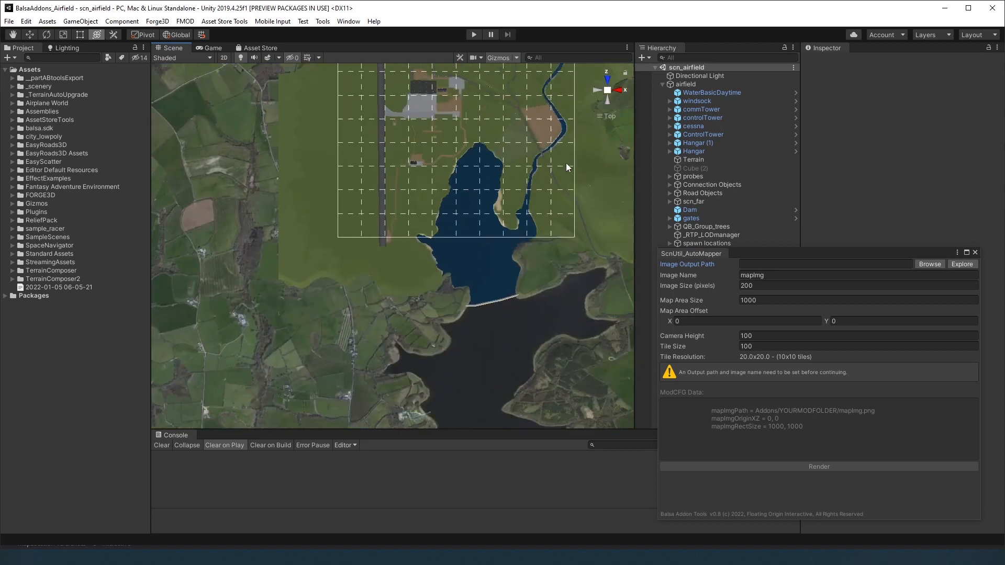
pyautogui.moveTo(567, 163); pyautogui.dragTo(493, 264, button='middle')
pyautogui.scroll(-3, 497, 243)
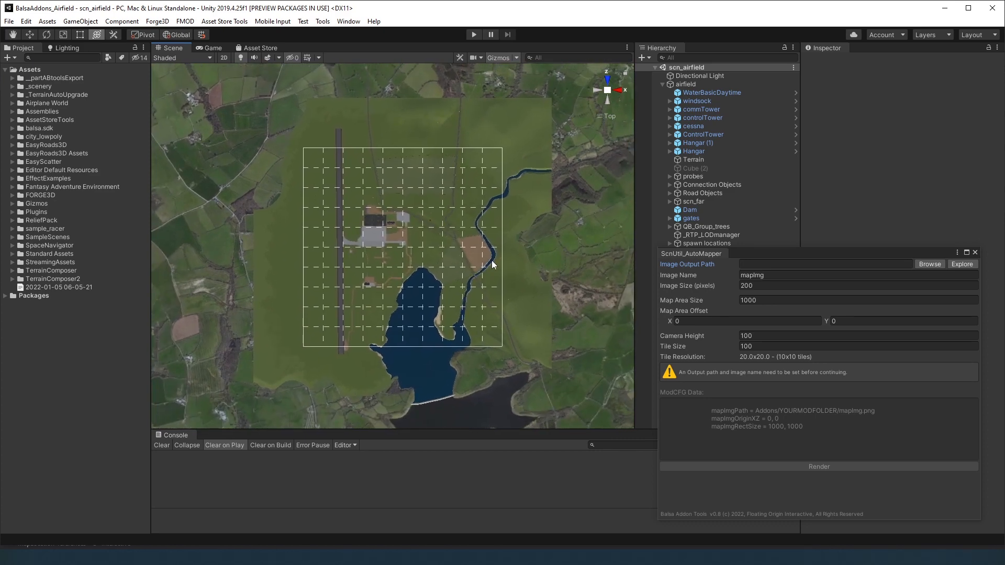
# Step: Set the image output path to the airfieldmod folder inside Balsa.SDK Tutorials, keeping mapImg as the image name
pyautogui.click(739, 263)
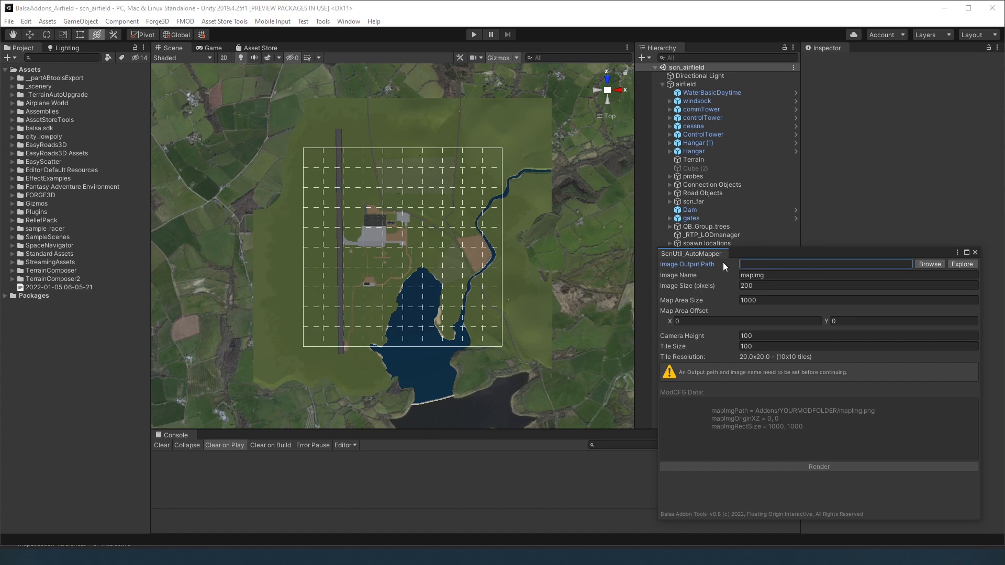
pyautogui.click(929, 264)
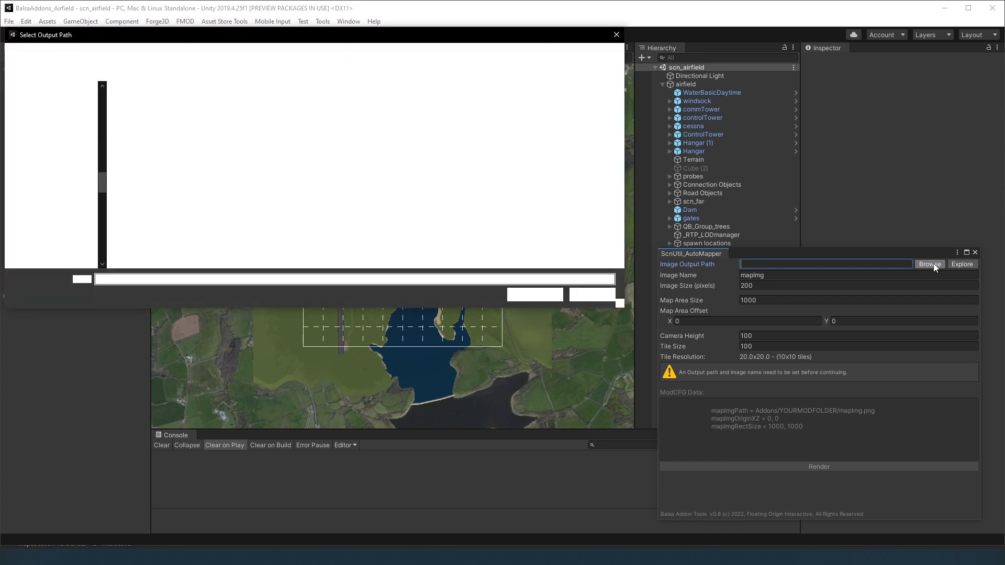
pyautogui.click(280, 53)
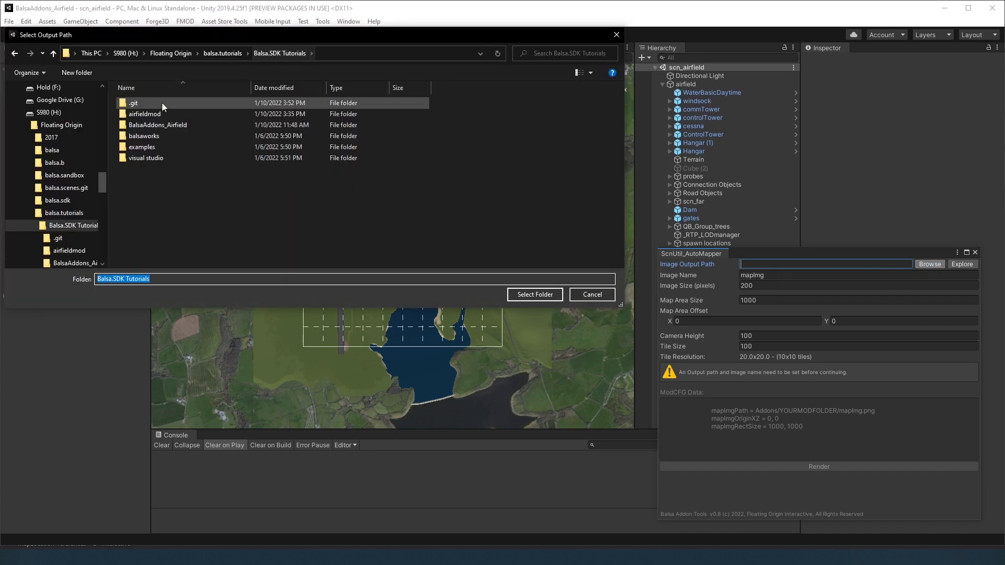
pyautogui.click(151, 115)
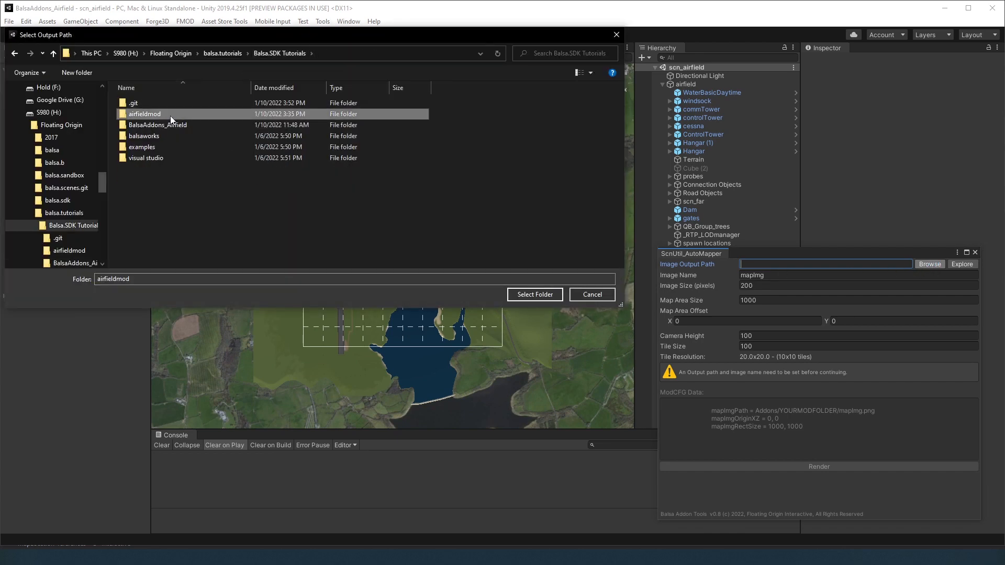
pyautogui.doubleClick(170, 115)
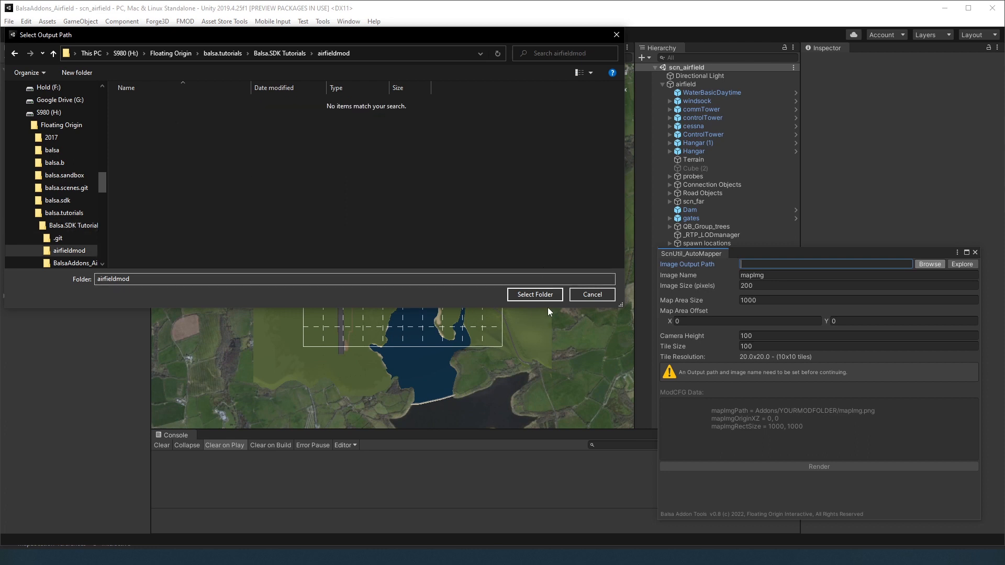
pyautogui.click(544, 294)
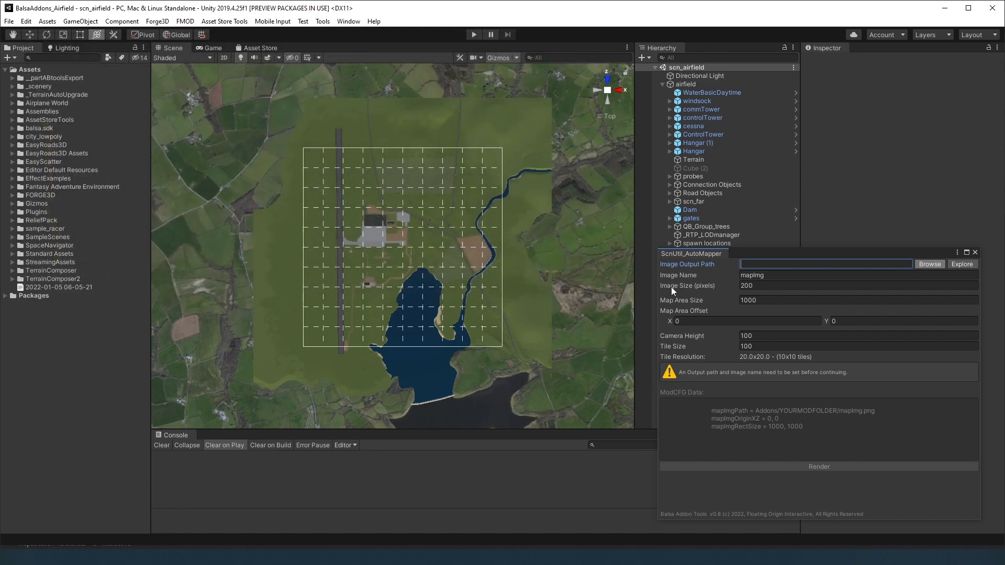
pyautogui.click(707, 274)
pyautogui.press('Print')
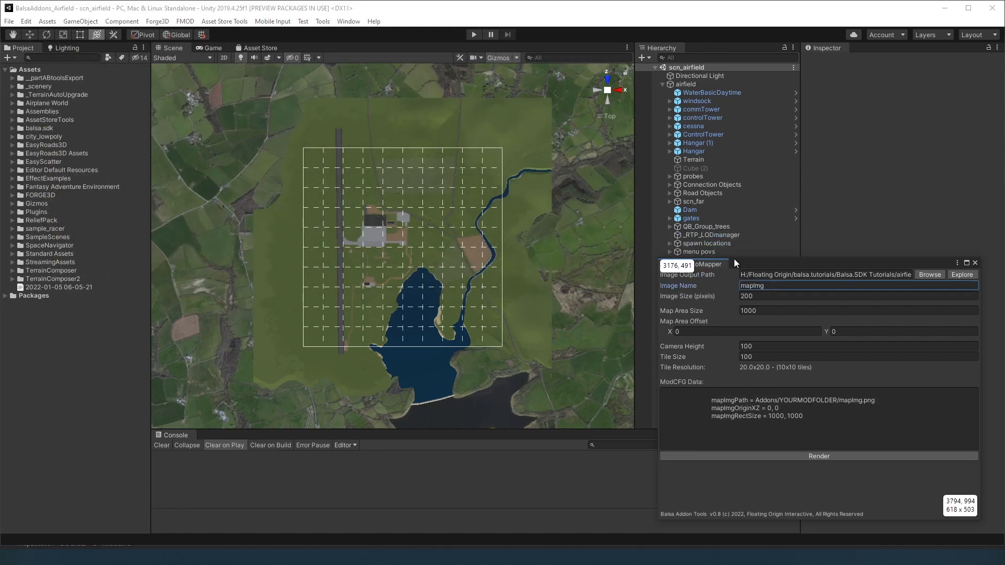
pyautogui.click(734, 258)
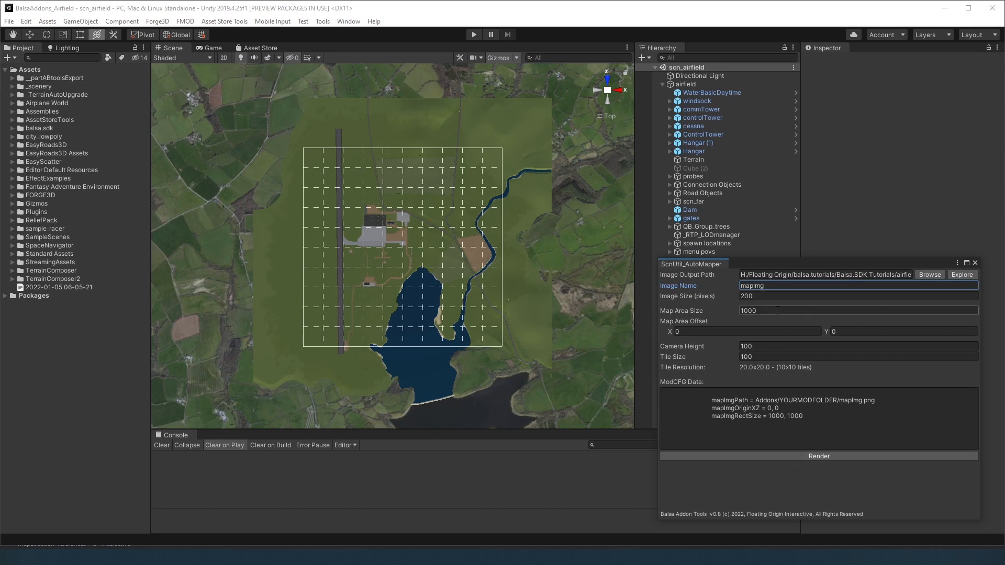
pyautogui.doubleClick(782, 284)
pyautogui.click(782, 284)
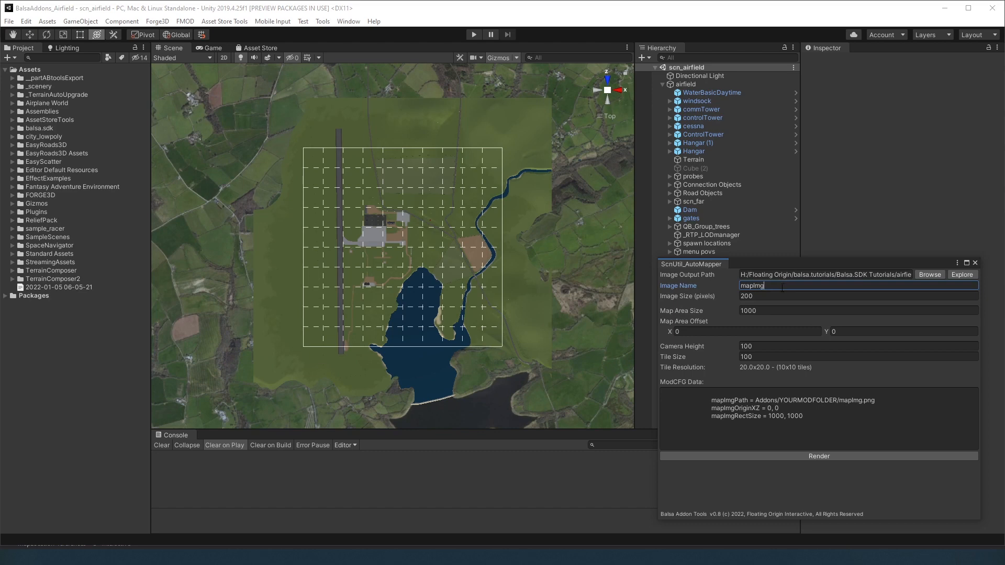
# Step: Set the map image size to 3072 pixels and the map area size to 1500
pyautogui.click(766, 297)
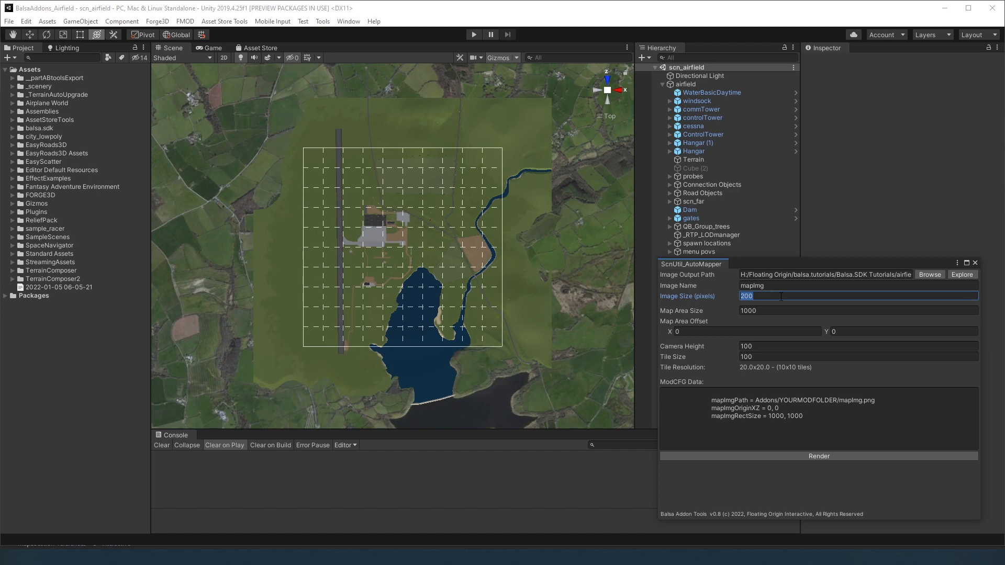
pyautogui.write('3072')
pyautogui.click(710, 311)
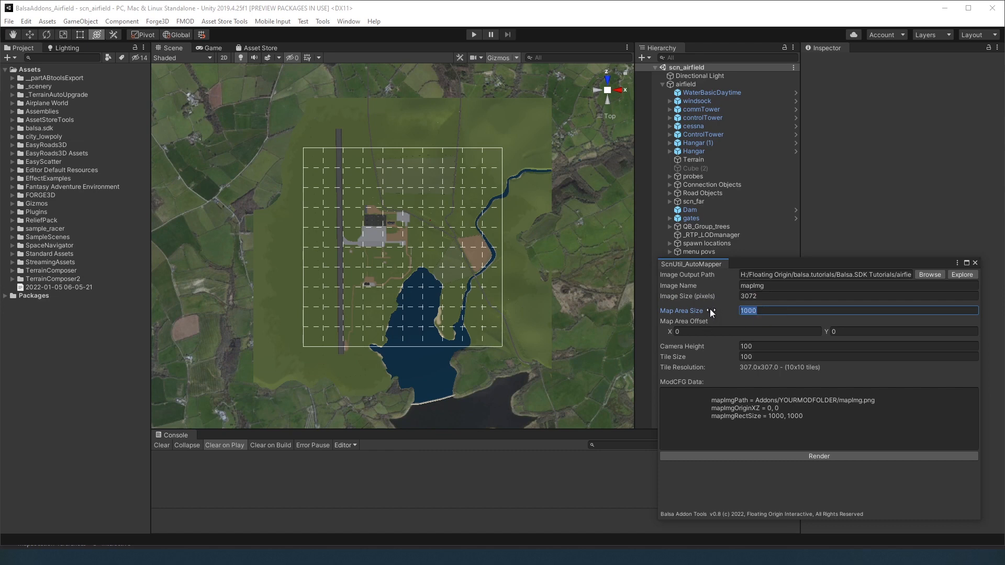
pyautogui.moveTo(710, 309); pyautogui.dragTo(991, 309)
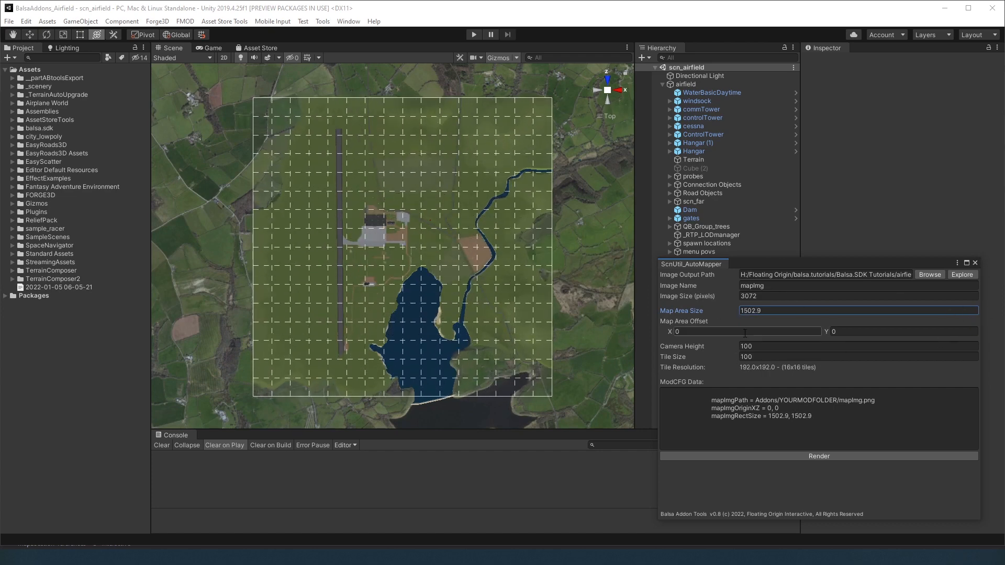
pyautogui.click(768, 310)
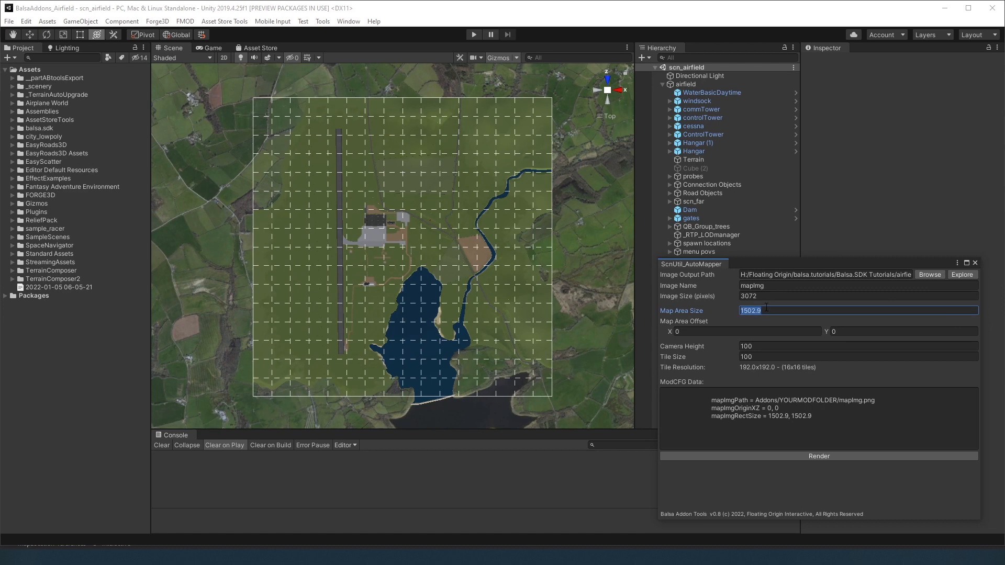
pyautogui.write('1500')
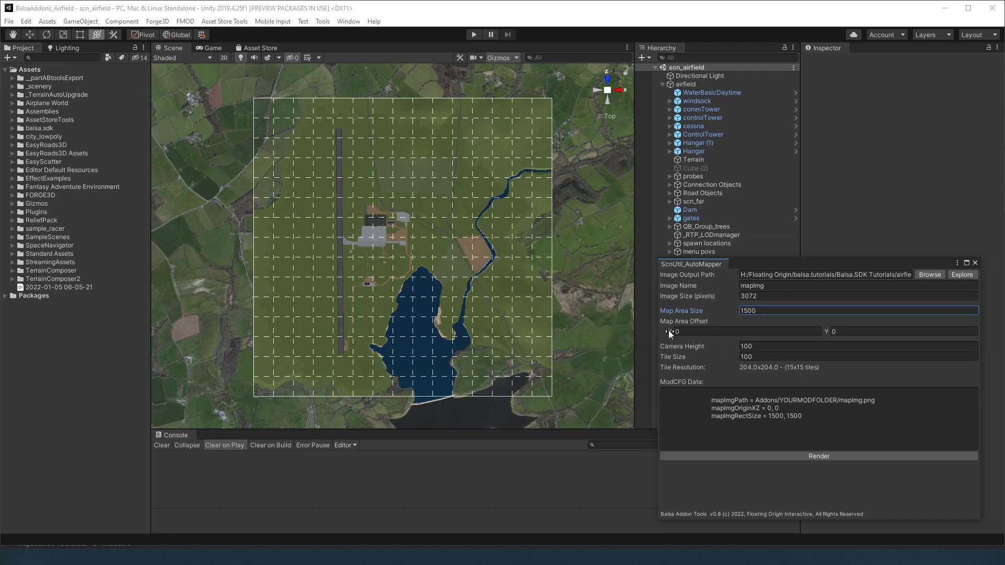
# Step: Try shifting the map area offset in X and Y, and reset both offsets to 0
pyautogui.moveTo(671, 332); pyautogui.dragTo(849, 335)
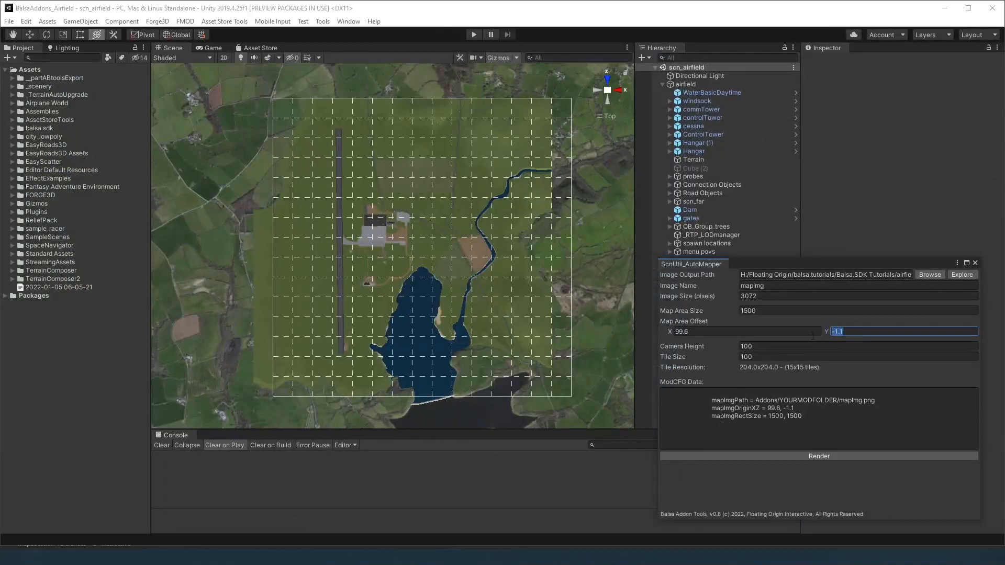
pyautogui.write('0')
pyautogui.click(811, 333)
pyautogui.write('0')
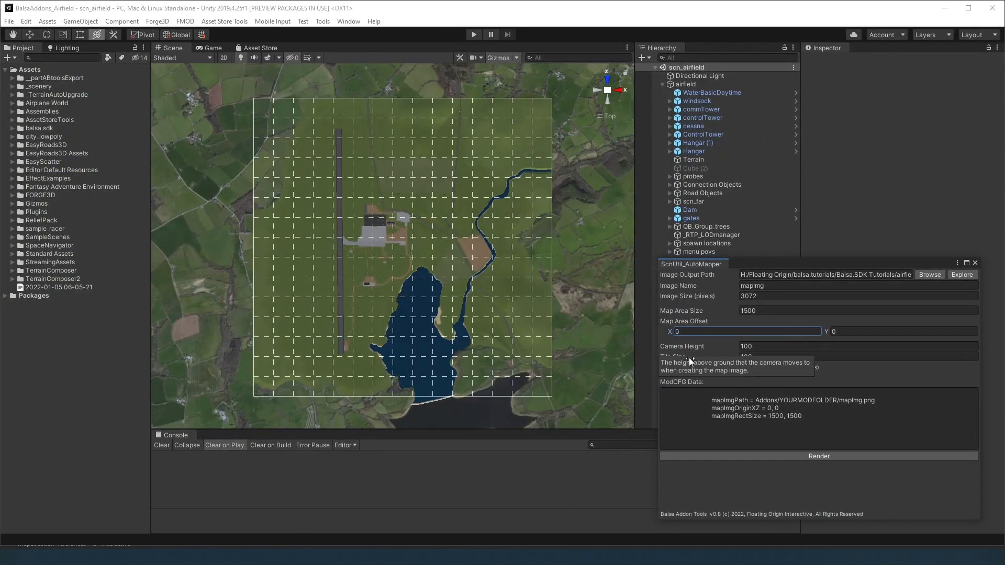
# Step: Return the scene view to perspective and set the map tile size to 130.8
pyautogui.click(600, 118)
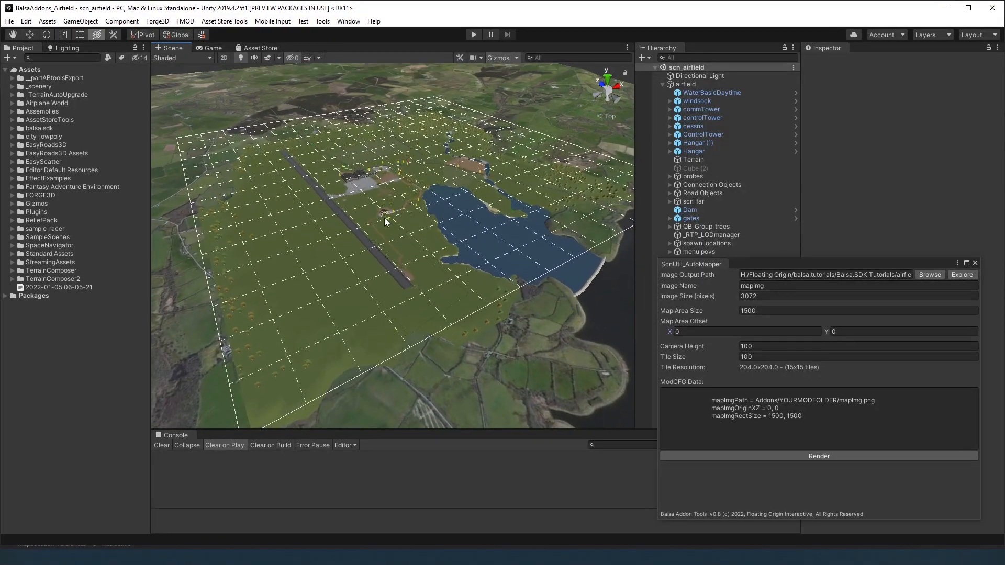
pyautogui.moveTo(711, 350)
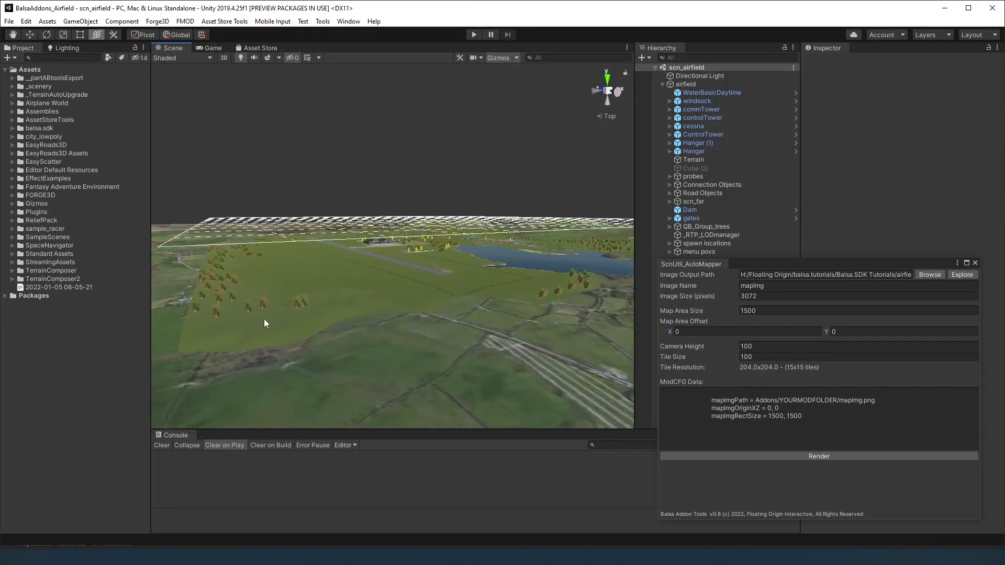
pyautogui.moveTo(264, 323); pyautogui.dragTo(567, 314, button='right')
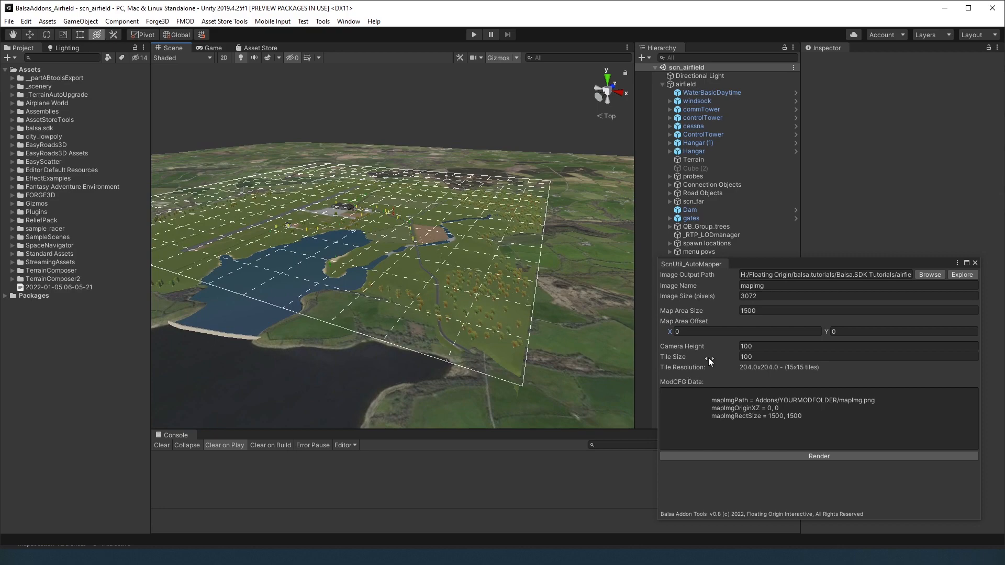
pyautogui.moveTo(713, 345)
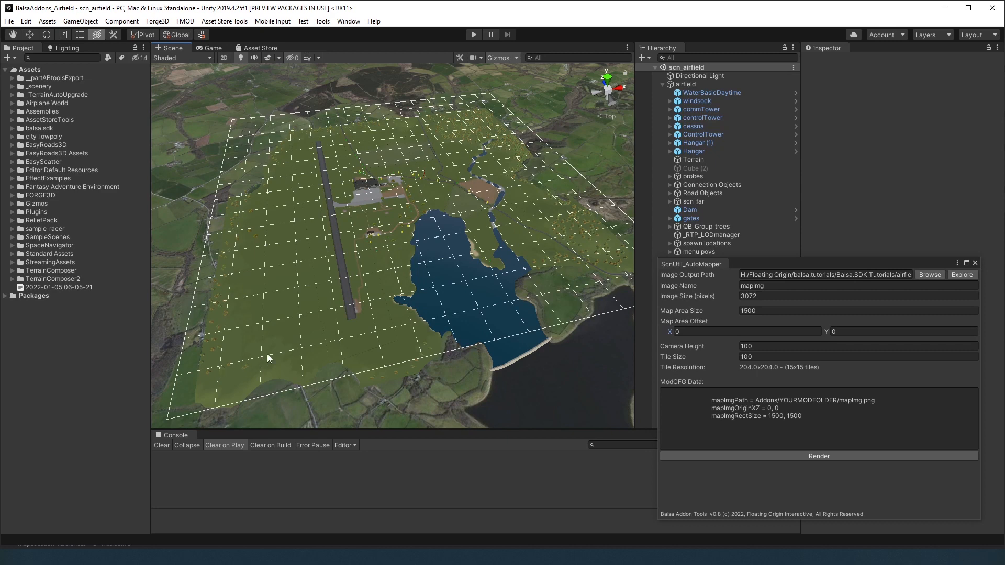
pyautogui.moveTo(710, 356); pyautogui.dragTo(663, 365)
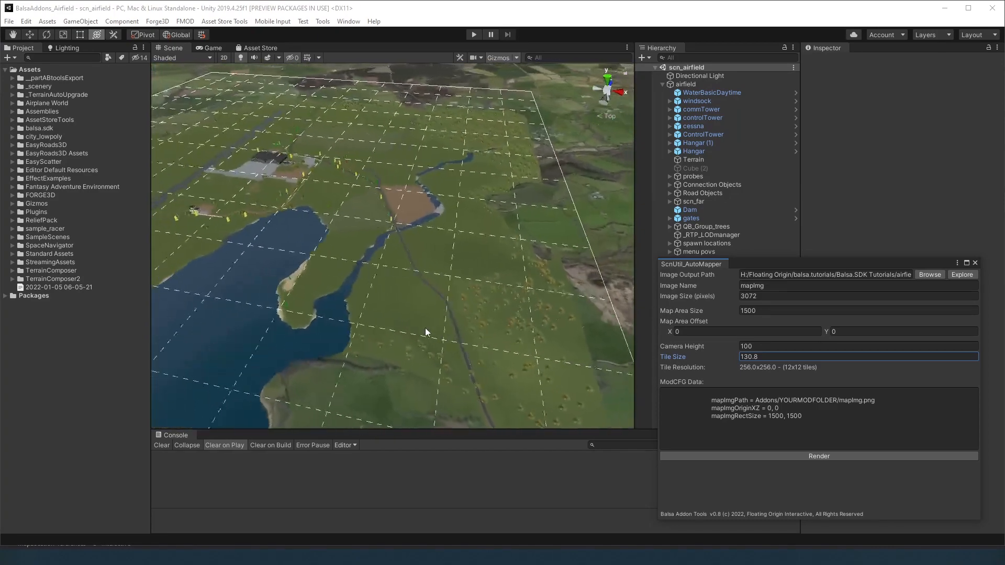
# Step: Set the map tile size to 128 and render the map image
pyautogui.click(742, 356)
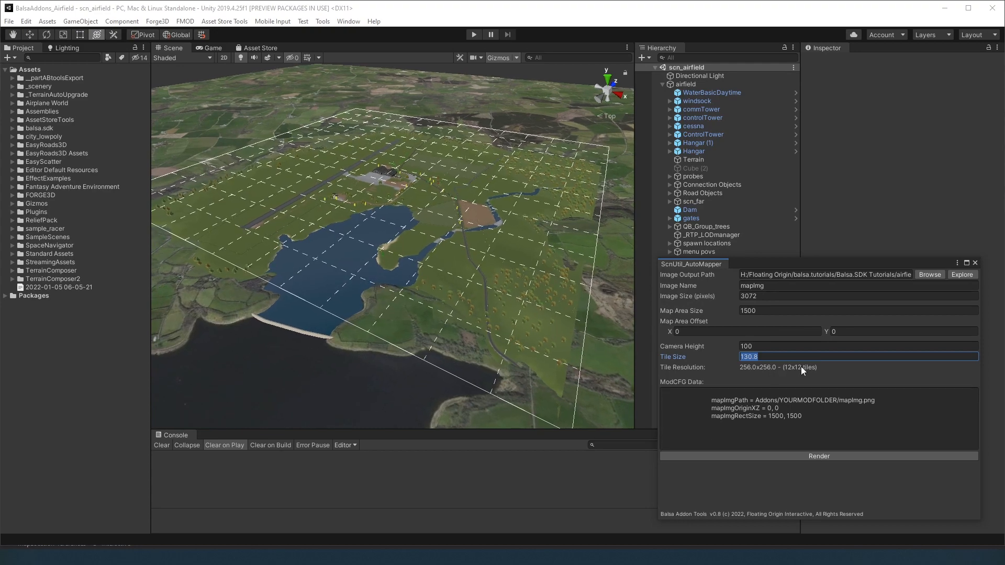
pyautogui.write('100')
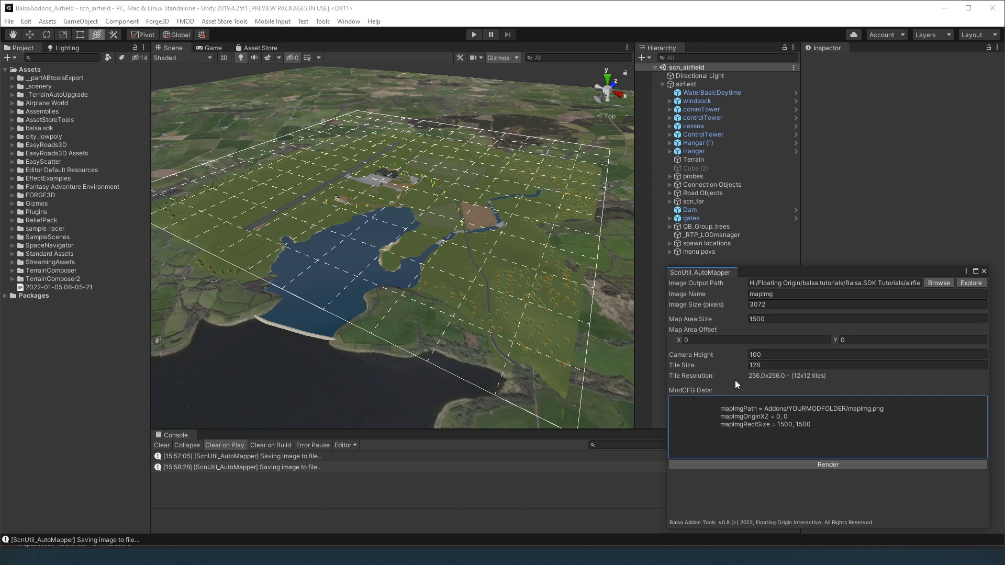
pyautogui.click(764, 466)
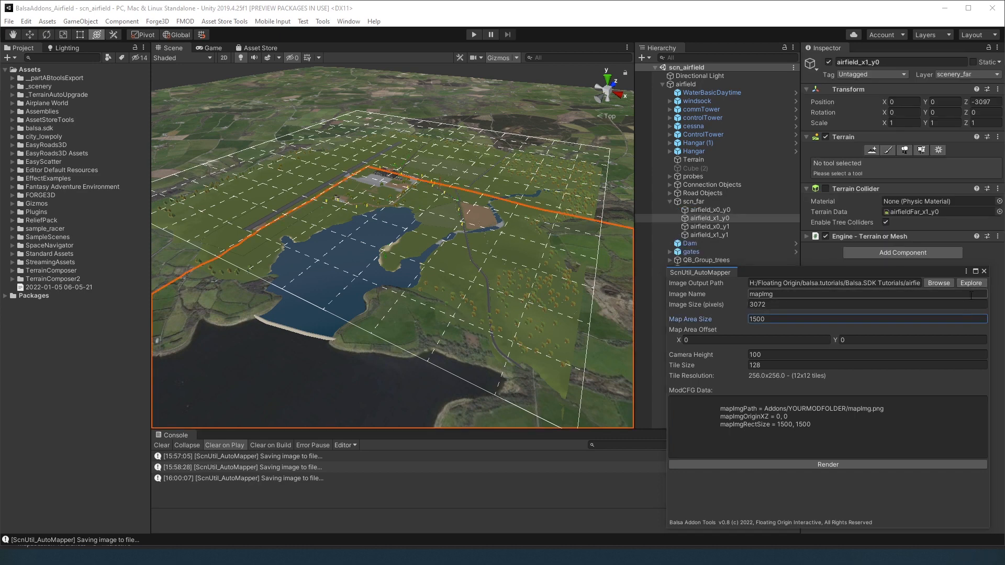
# Step: Open the rendered mapImg.png from the airfieldmod output folder and inspect its detail up close and as a whole
pyautogui.click(971, 283)
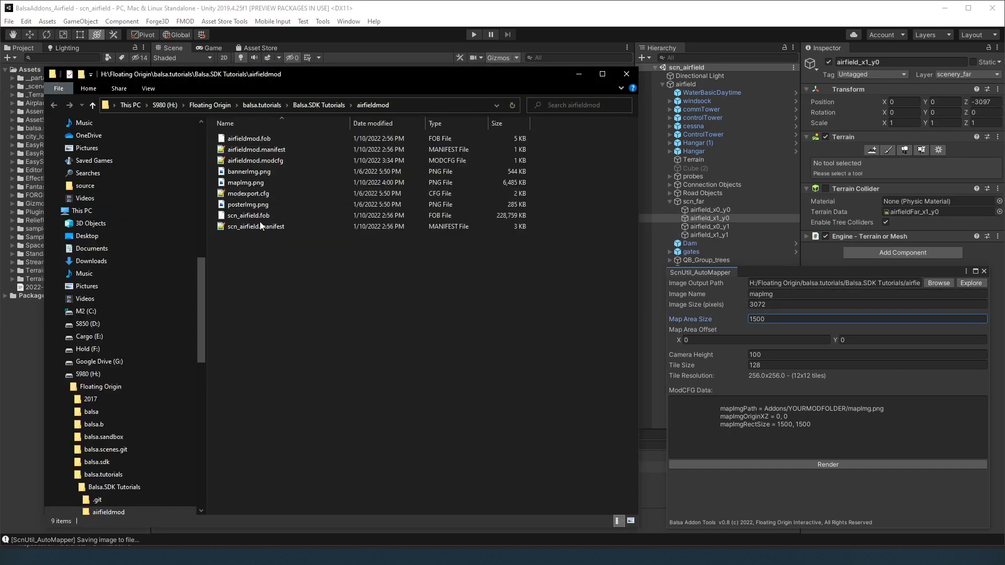
pyautogui.click(271, 183)
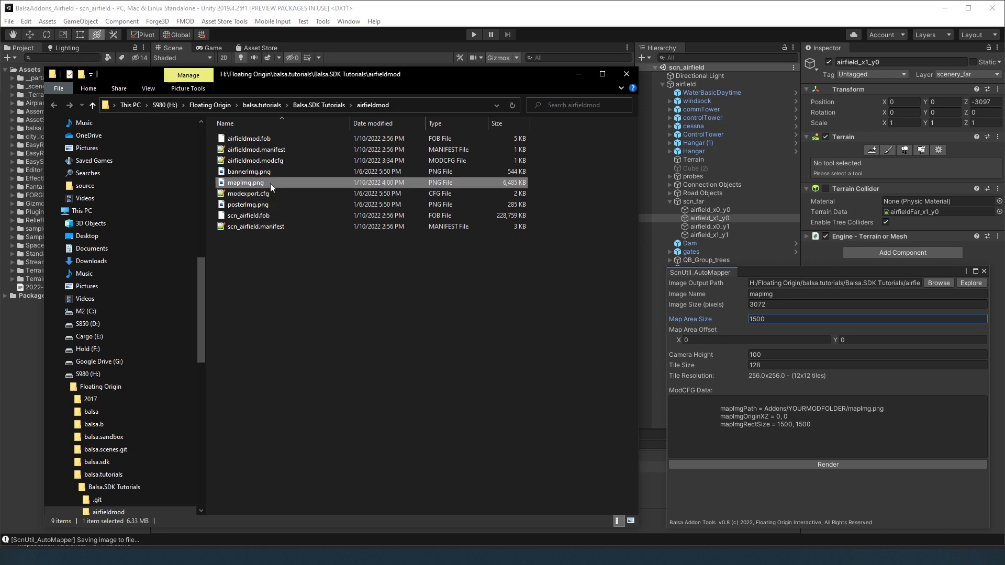
pyautogui.doubleClick(270, 183)
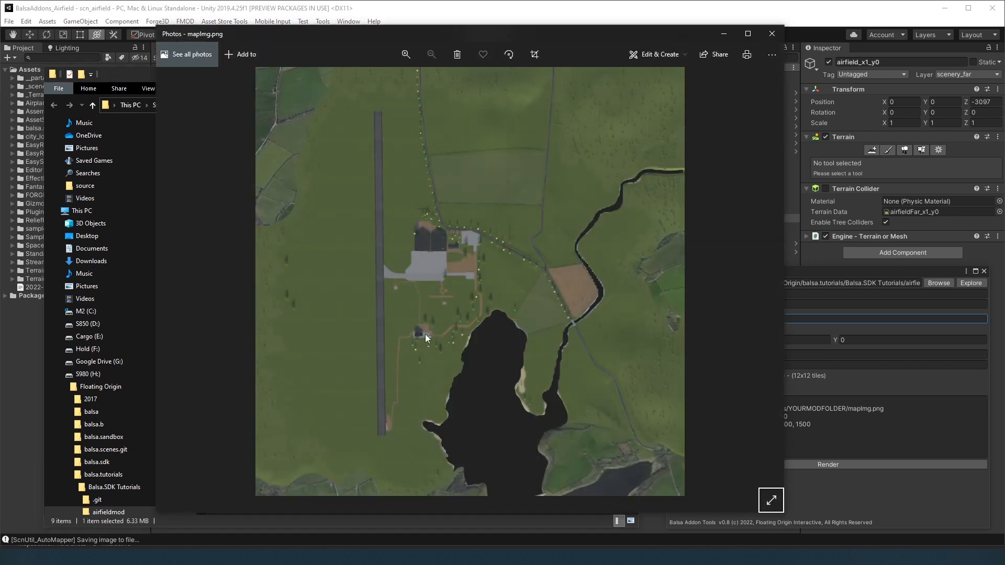
pyautogui.scroll(8, 425, 338)
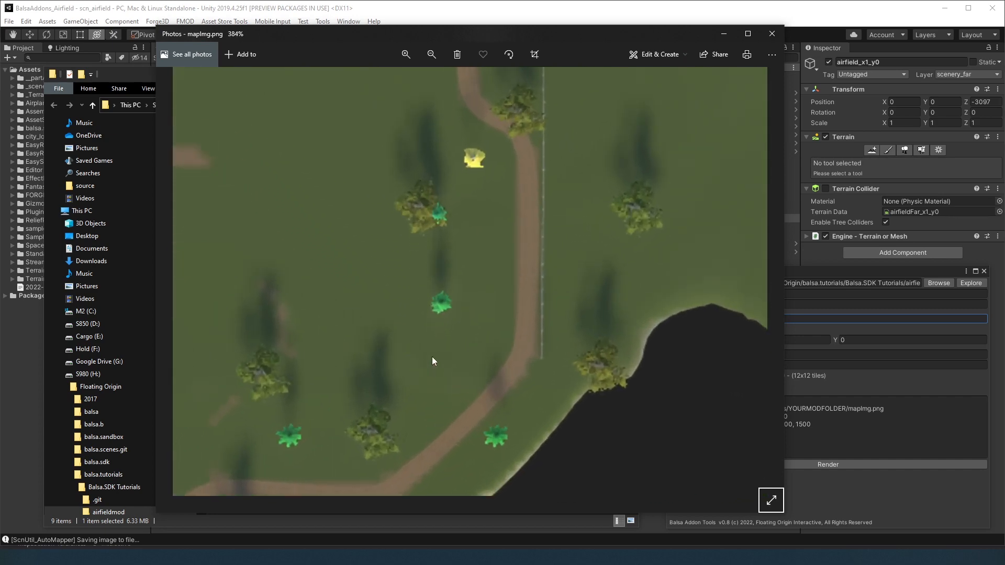
pyautogui.scroll(4, 433, 361)
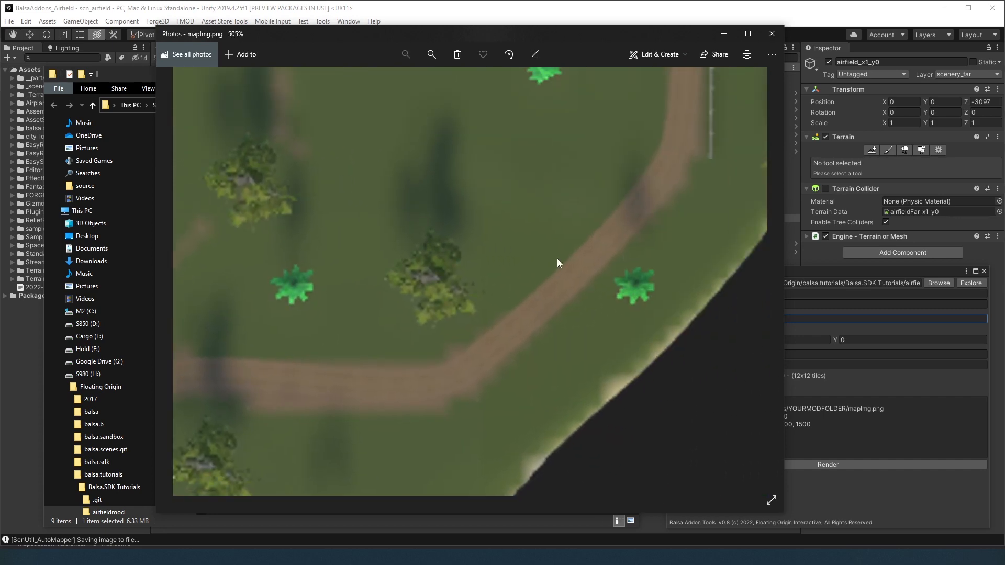
pyautogui.scroll(-10, 558, 261)
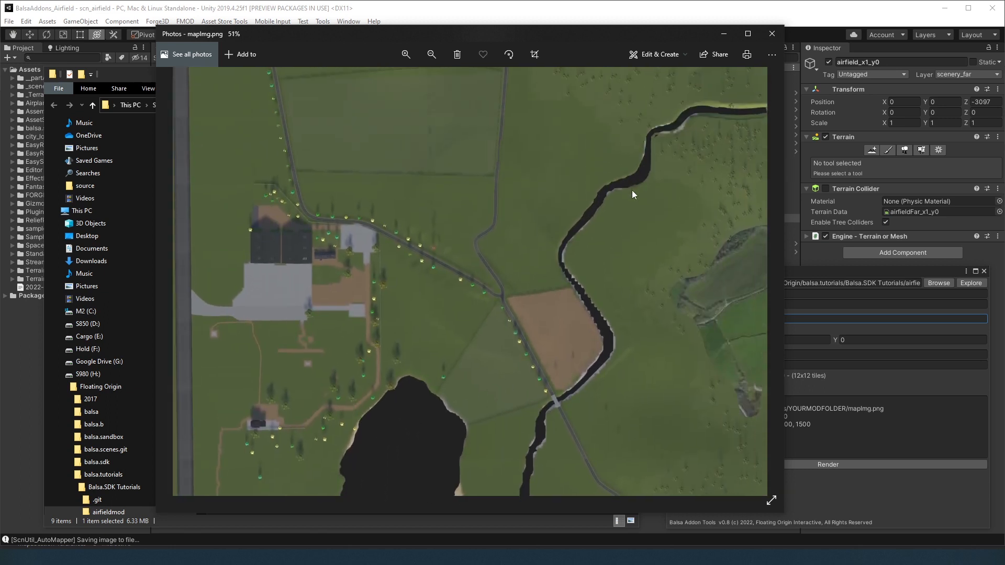
pyautogui.moveTo(633, 190); pyautogui.dragTo(757, 238)
pyautogui.moveTo(622, 291); pyautogui.dragTo(457, 219)
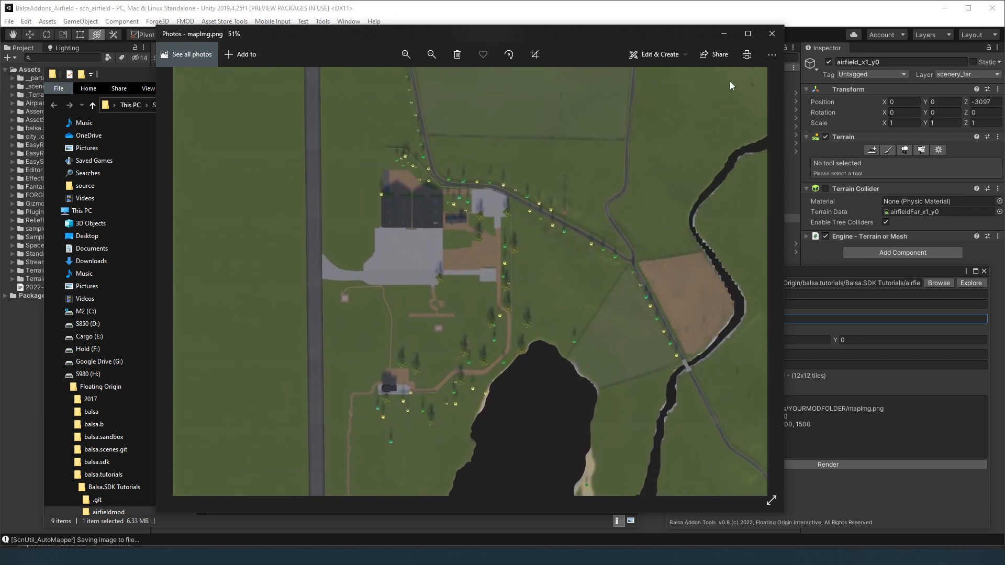
pyautogui.click(773, 34)
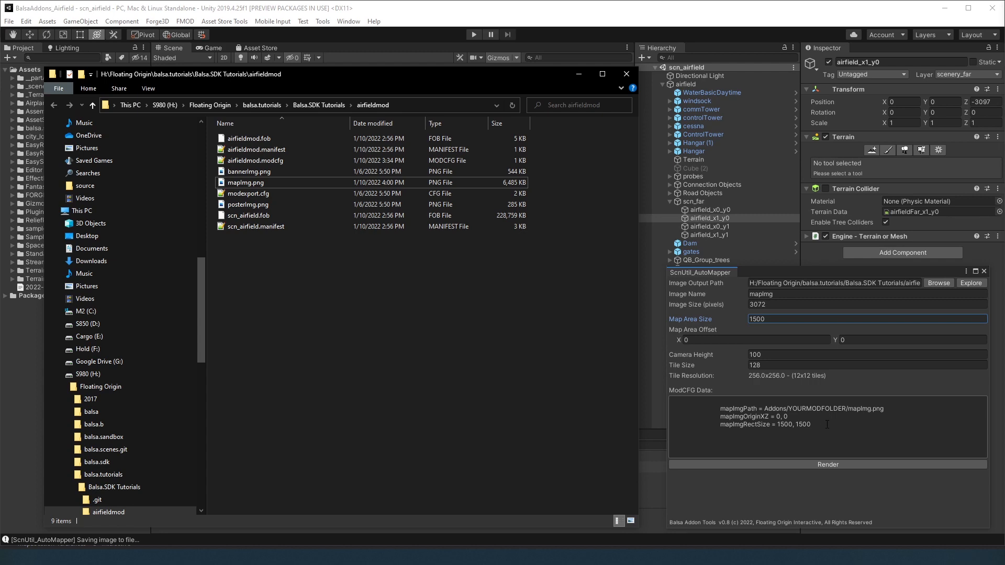
# Step: Copy the generated ModCFG data and paste it below startAvailable in the Scenery block of airfieldmod.modcfg in Notepad++
pyautogui.moveTo(822, 425); pyautogui.dragTo(671, 408)
pyautogui.hotkey('ctrl', 'c')
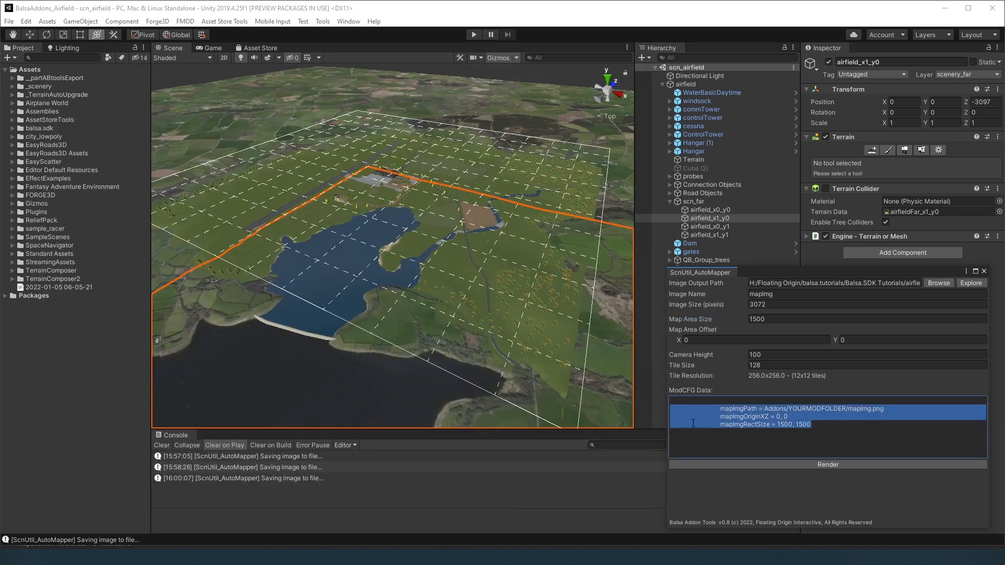
pyautogui.click(739, 440)
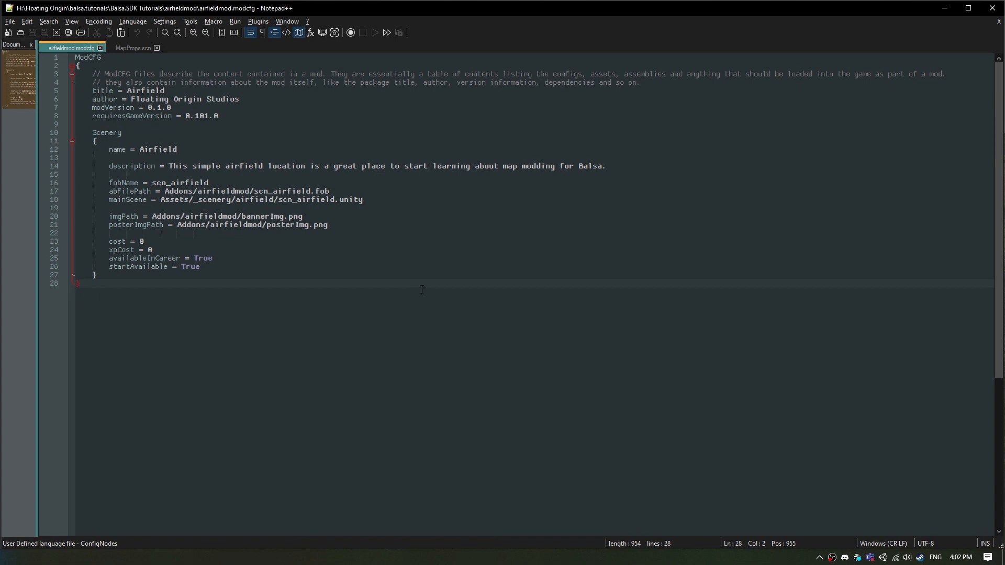
pyautogui.click(431, 266)
pyautogui.press('Return')
pyautogui.press('Return')
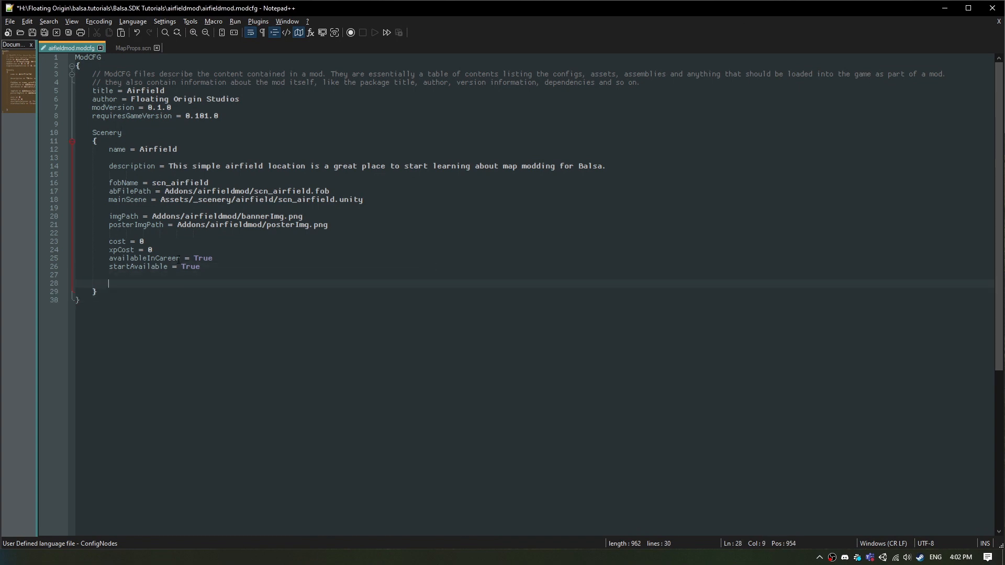
pyautogui.hotkey('ctrl', 'v')
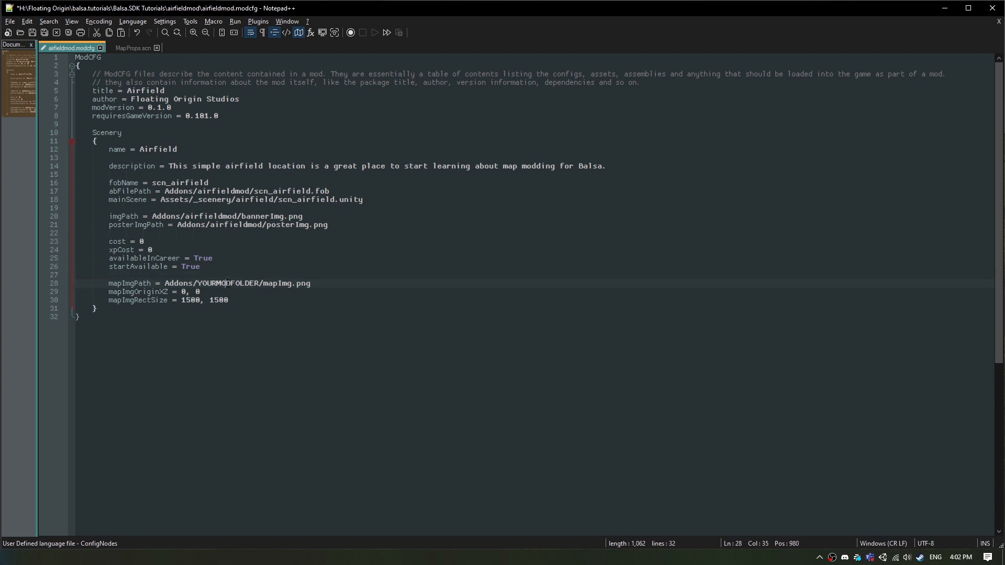
# Step: Replace the YOURMODFOLDER placeholder in mapImgPath with airfieldmod and save the modcfg file
pyautogui.doubleClick(232, 283)
pyautogui.write('airfieldmod')
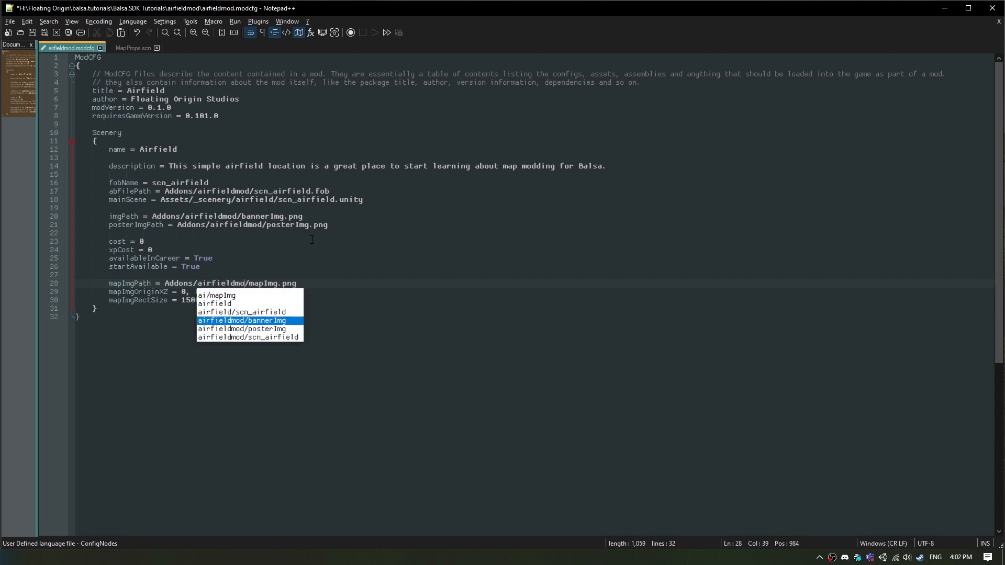
pyautogui.click(308, 278)
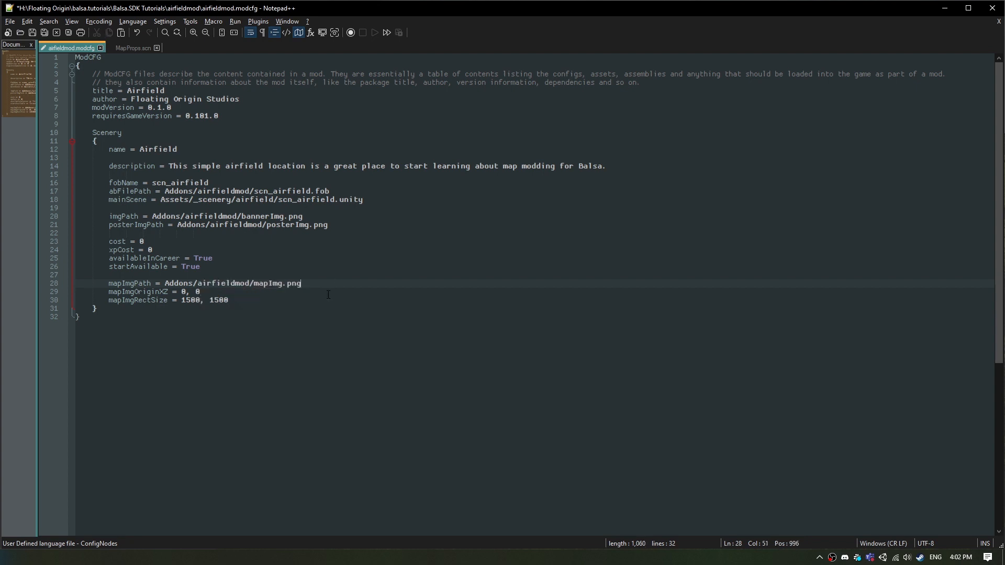
pyautogui.click(322, 300)
pyautogui.hotkey('ctrl', 's')
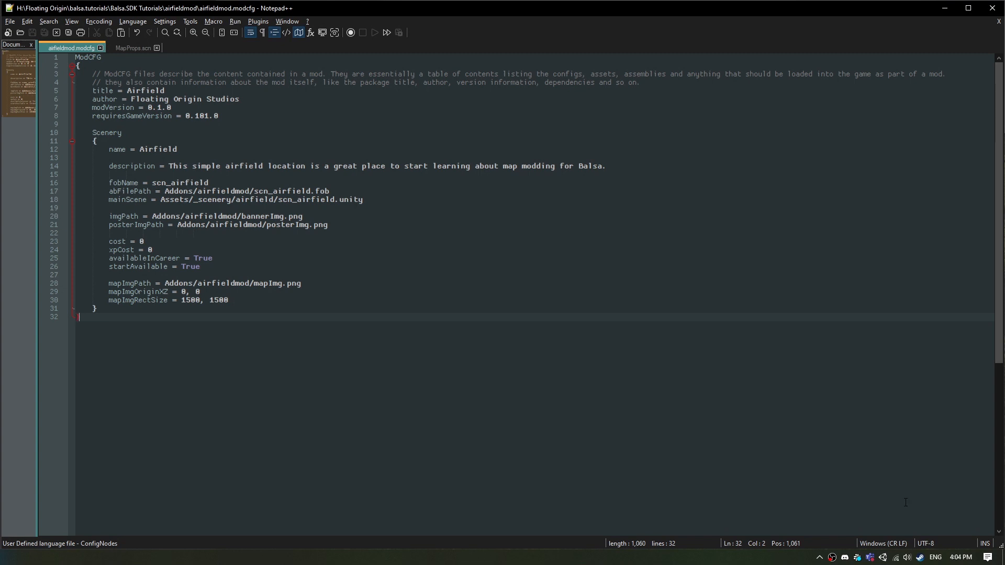
# Step: Launch Balsa, start a singleplayer Free Flight session and check the airfield's in-game map
pyautogui.rightClick(921, 558)
pyautogui.click(867, 404)
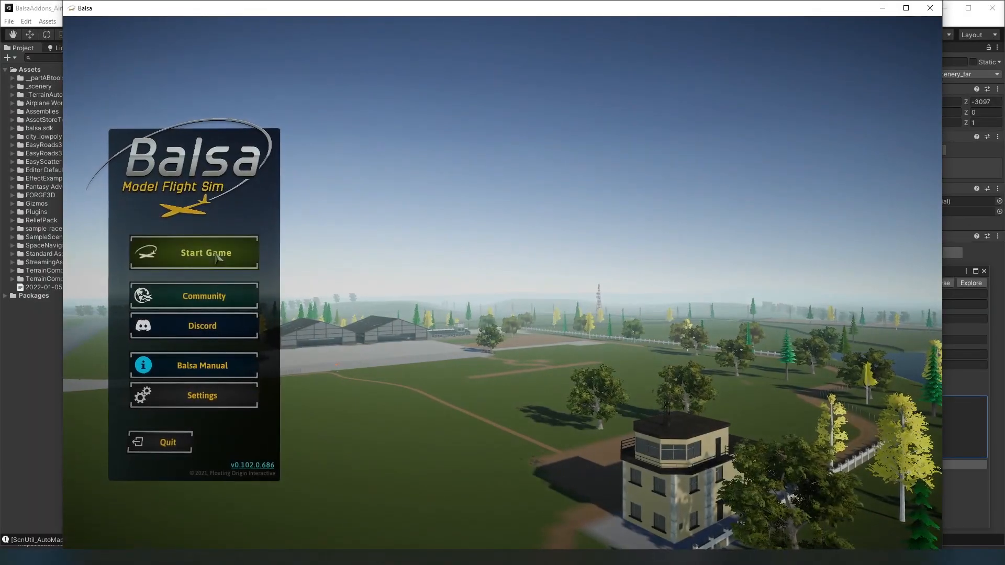
pyautogui.click(217, 255)
pyautogui.click(446, 259)
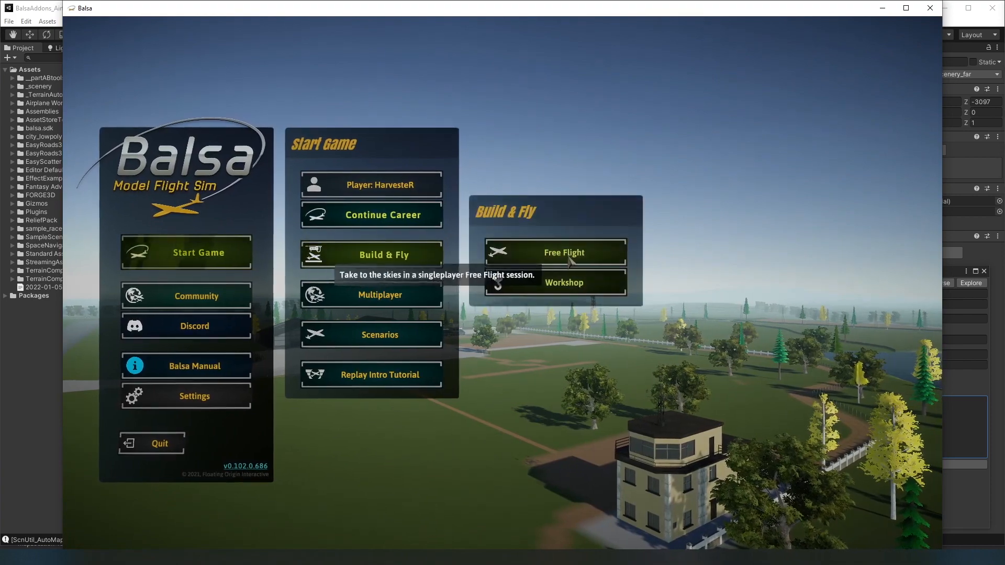
pyautogui.click(554, 252)
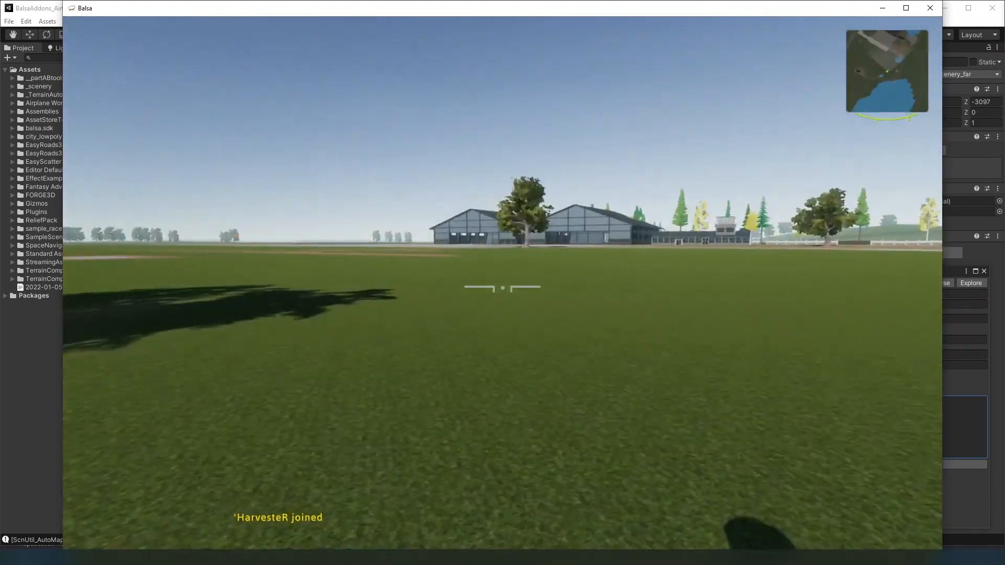
pyautogui.press('m')
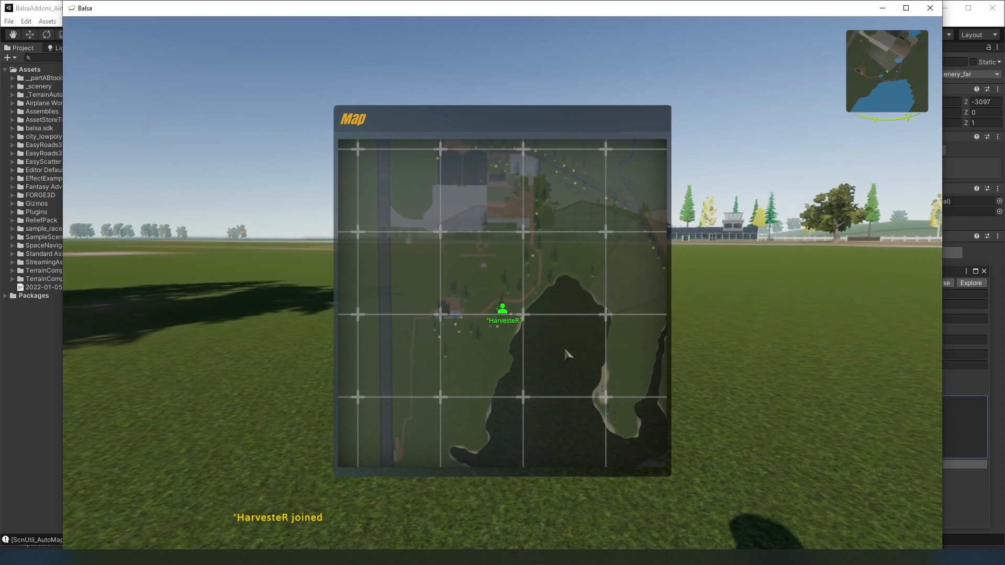
pyautogui.press('m')
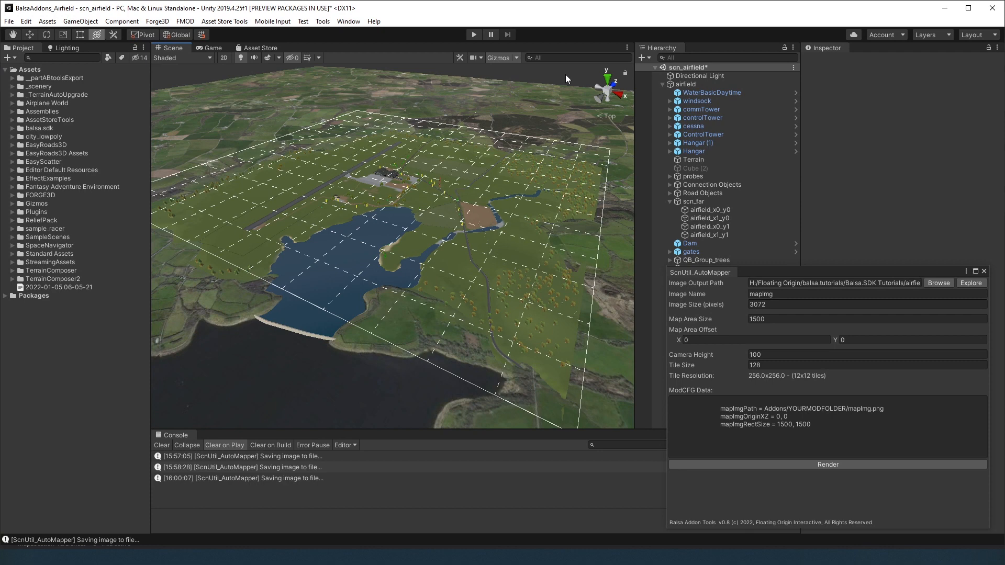
# Step: Switch back to Unity and close the ScnUtil_AutoMapper window
pyautogui.click(780, 275)
pyautogui.click(985, 271)
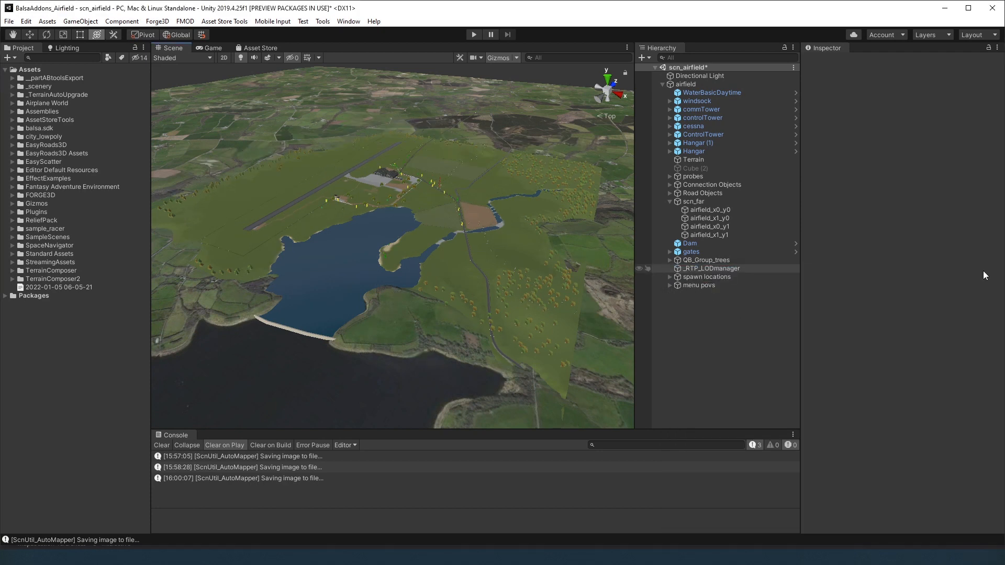
# Step: Create an empty game object named mapnodes and make it a child of the airfield object
pyautogui.moveTo(552, 231); pyautogui.dragTo(454, 214, button='middle')
pyautogui.scroll(10, 397, 220)
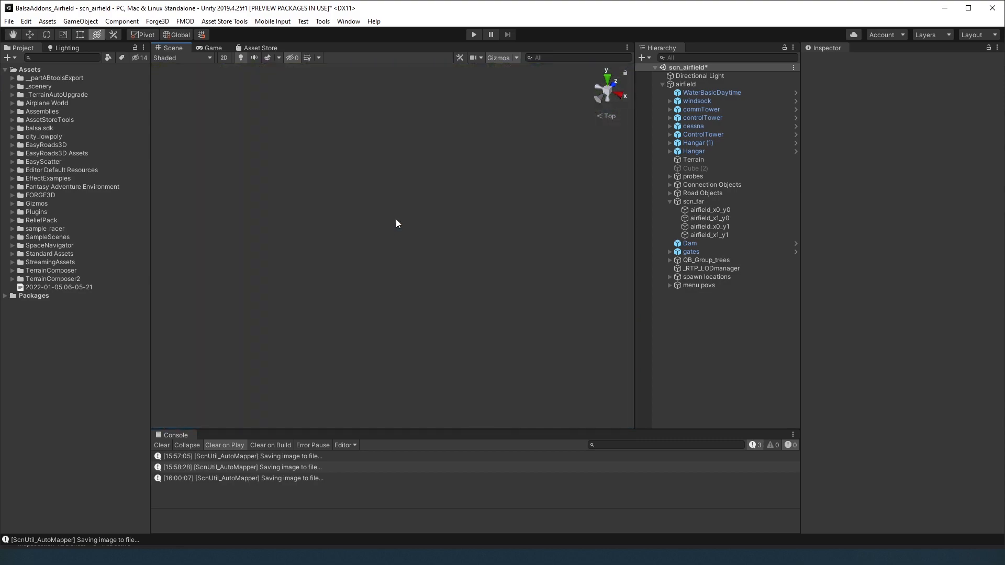
pyautogui.scroll(-5, 396, 220)
pyautogui.scroll(4, 314, 224)
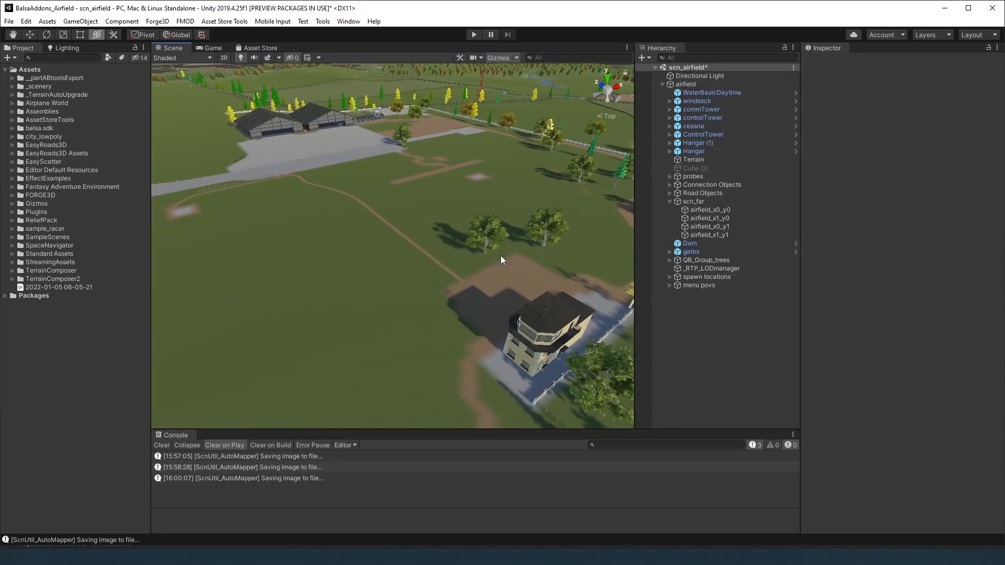
pyautogui.click(703, 323)
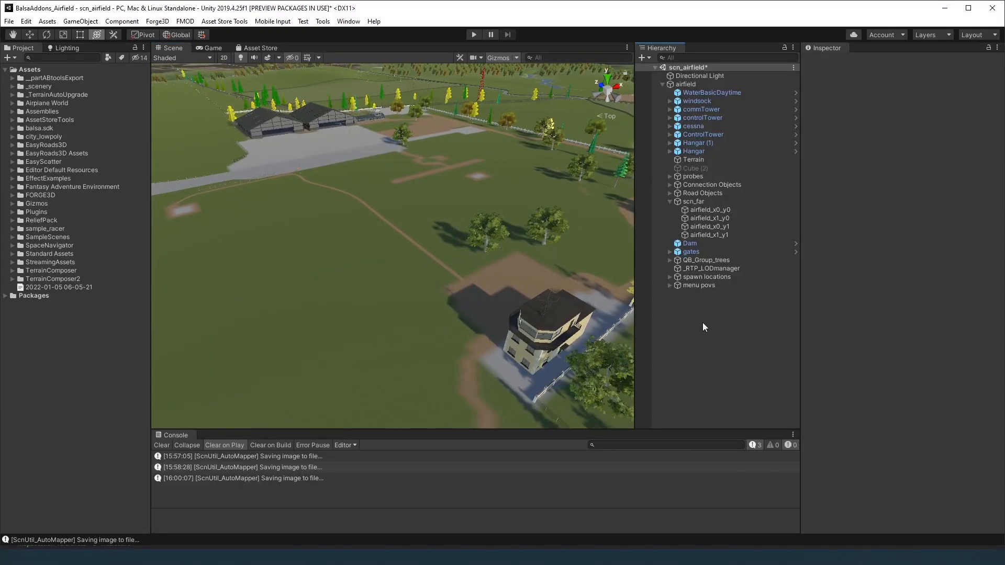
pyautogui.rightClick(695, 317)
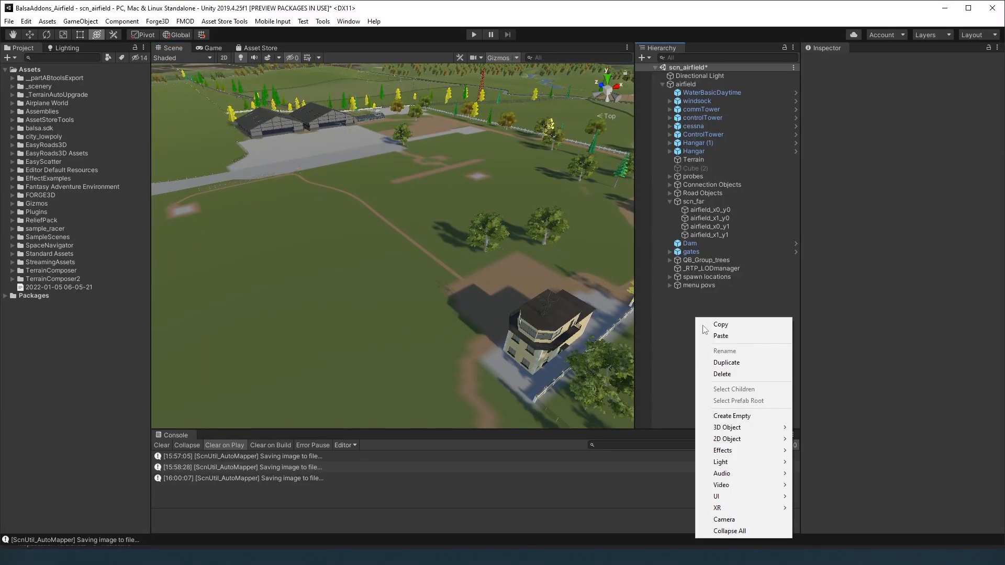
pyautogui.click(765, 416)
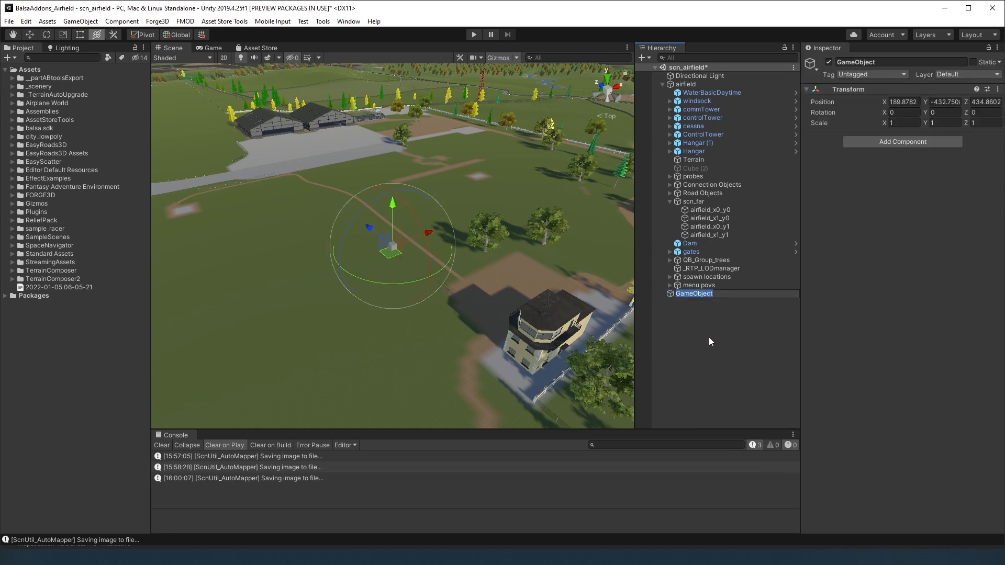
pyautogui.write('mapnodes')
pyautogui.press('Return')
pyautogui.moveTo(683, 292); pyautogui.dragTo(693, 292)
pyautogui.click(685, 84)
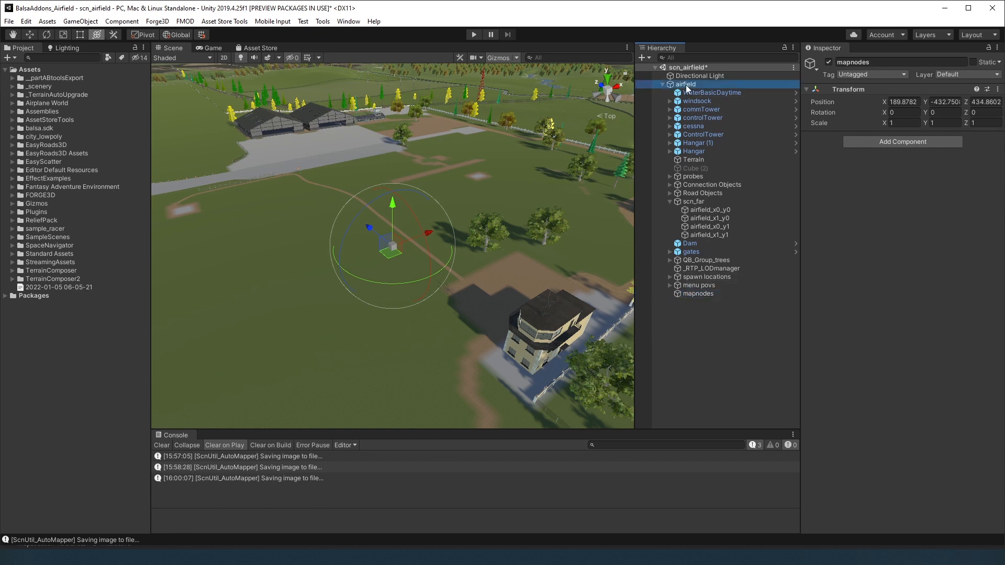
# Step: Create an empty game object named Parking Lot and make it a child of mapnodes
pyautogui.click(700, 295)
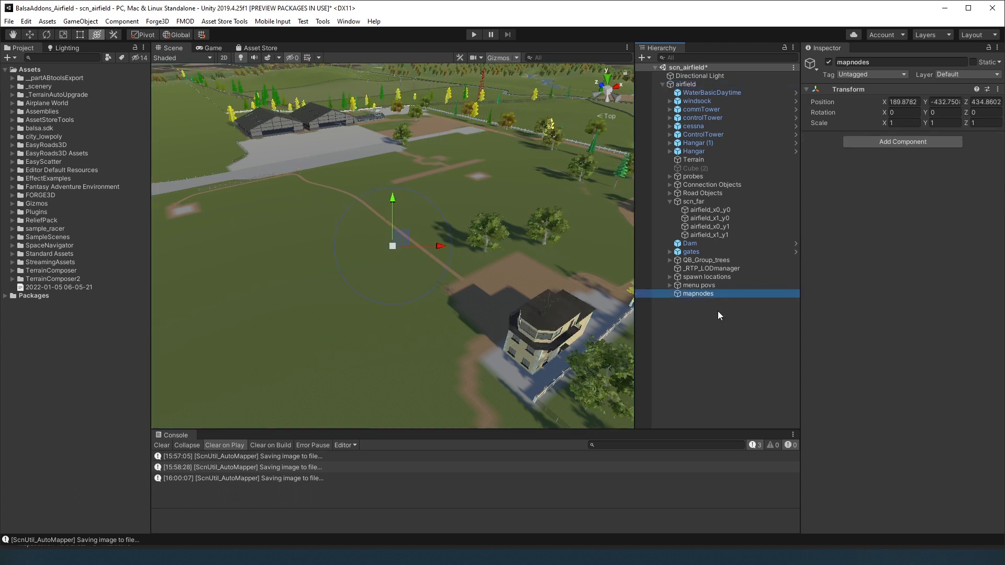
pyautogui.hotkey('ctrl', 'shift', 'n')
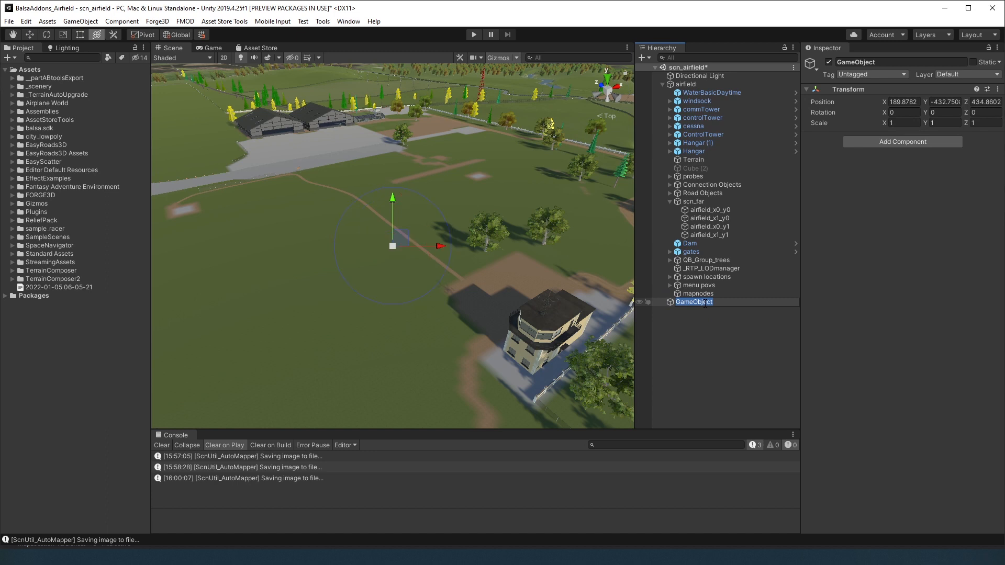
pyautogui.write('Parkin')
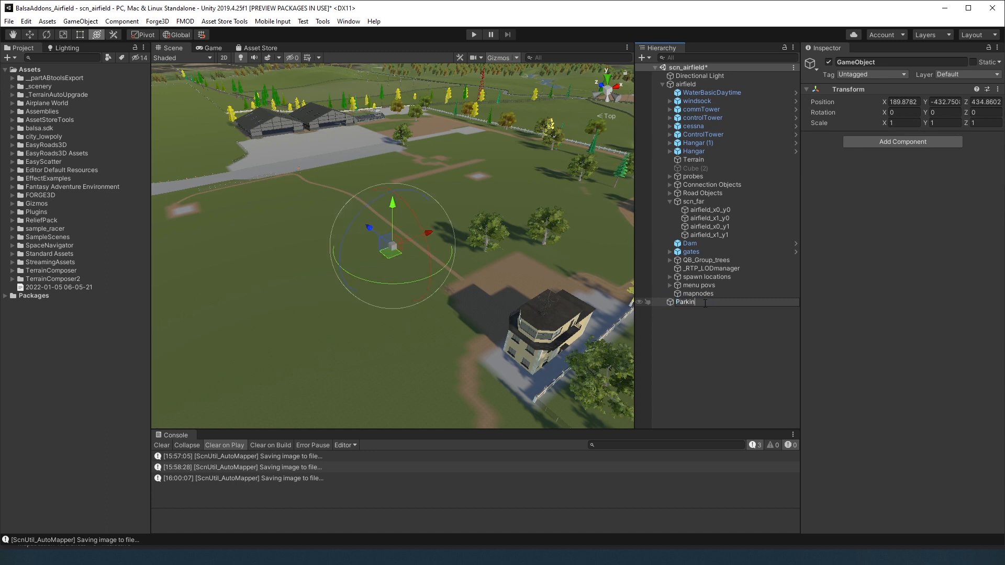
pyautogui.write('g Lot')
pyautogui.press('Return')
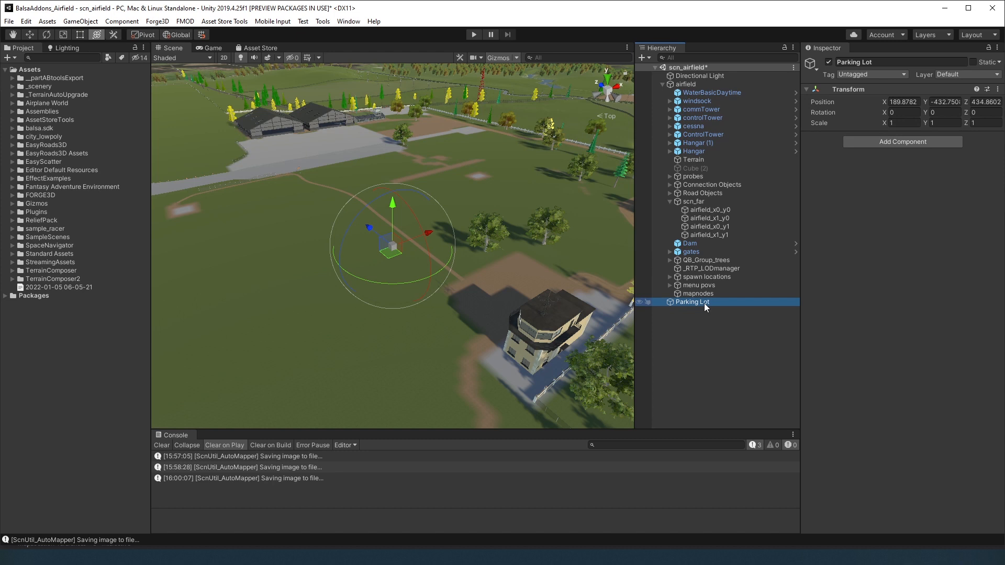
pyautogui.moveTo(705, 304); pyautogui.dragTo(710, 294)
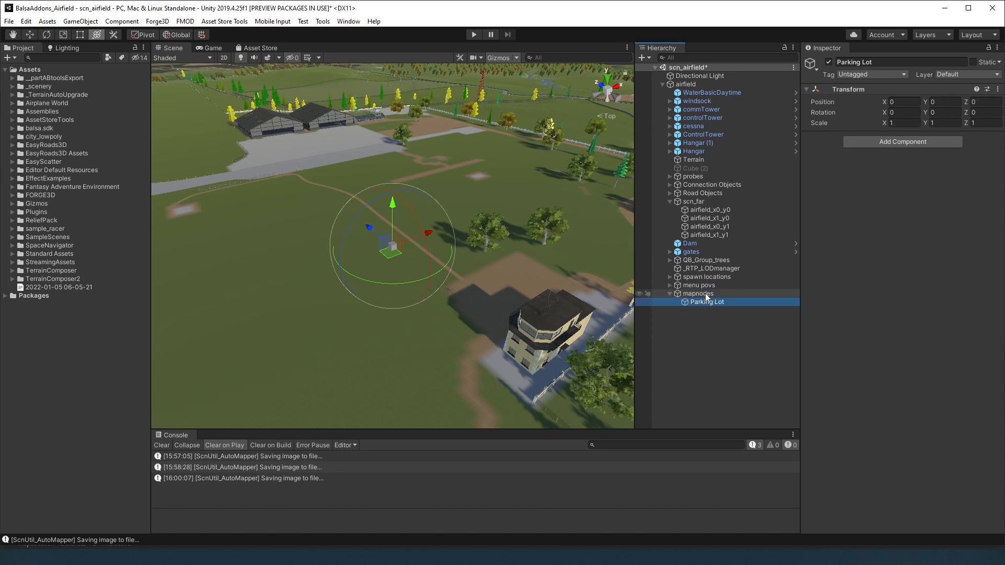
# Step: Add a Scn_Map Location component to the Parking Lot object and set its radius to 190
pyautogui.click(893, 145)
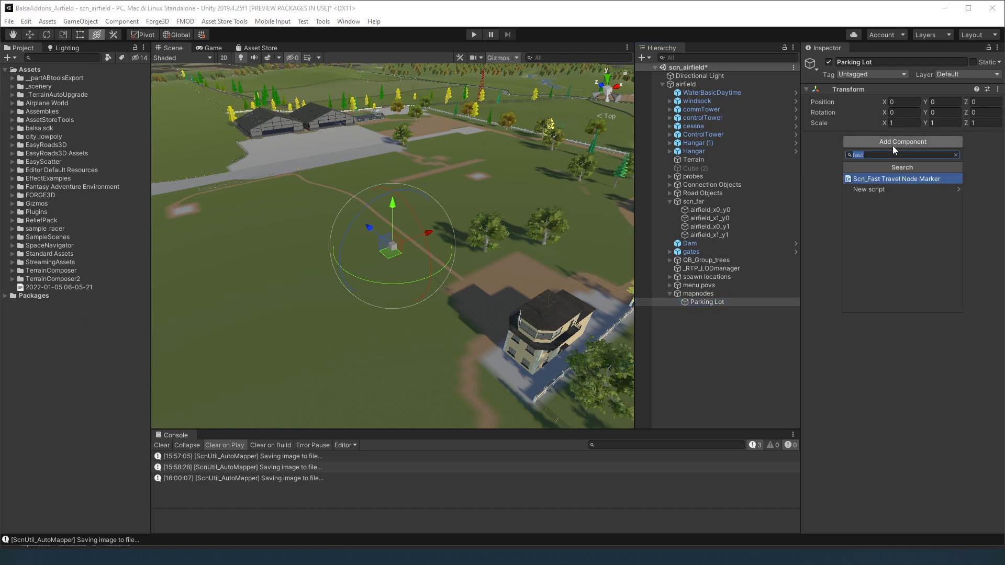
pyautogui.write('scn')
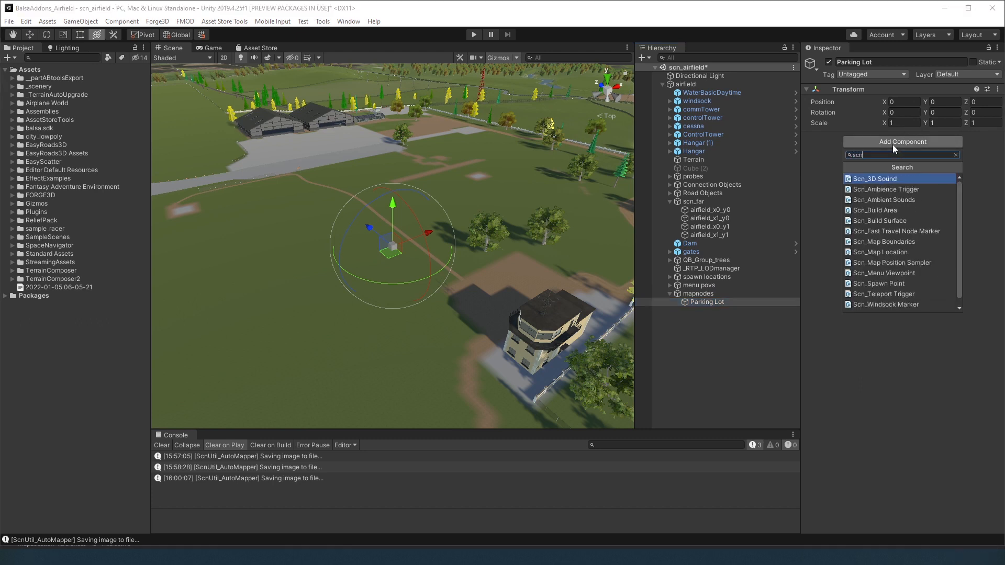
pyautogui.click(884, 252)
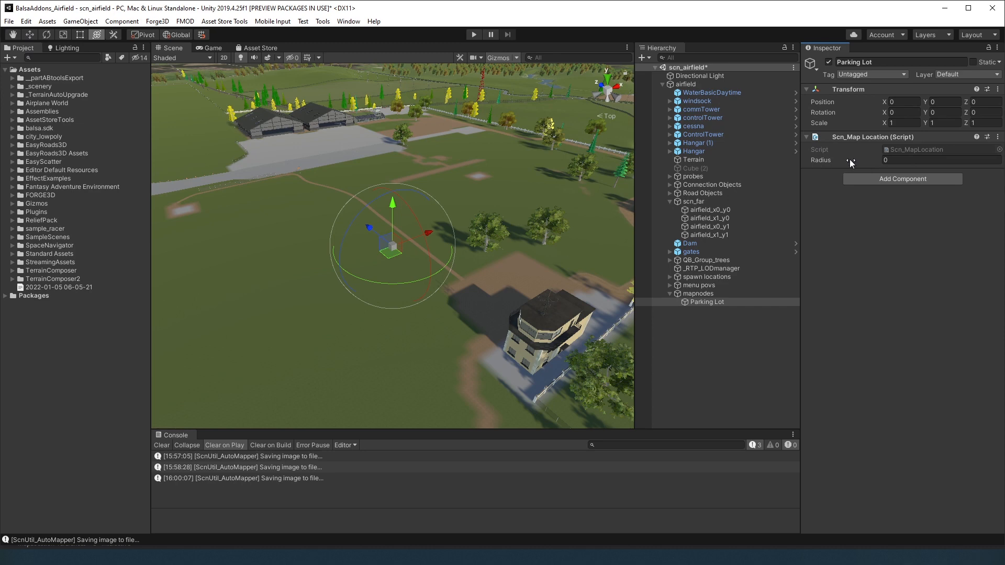
pyautogui.moveTo(847, 159); pyautogui.dragTo(801, 199)
pyautogui.doubleClick(707, 302)
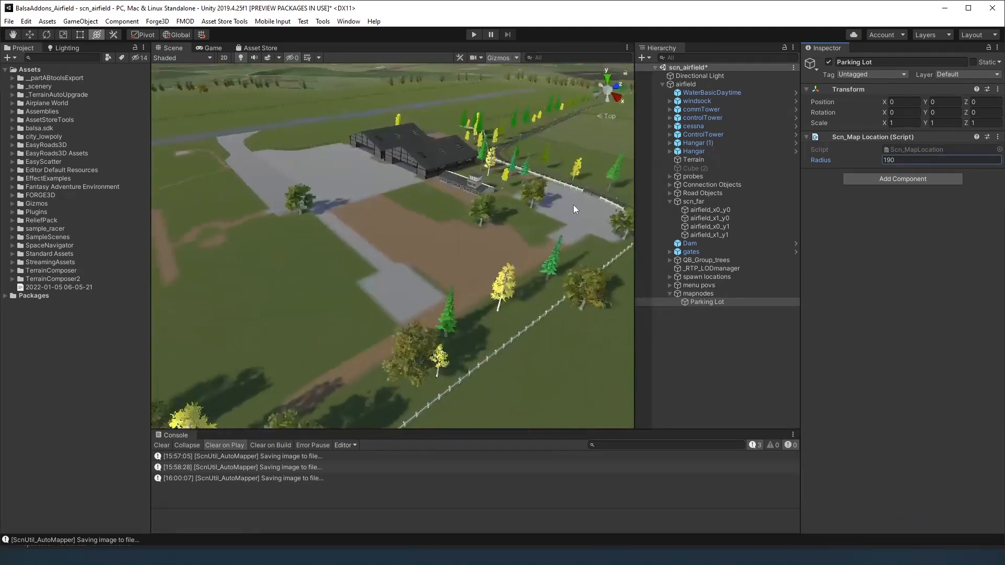
# Step: Reset the transform of the mapnodes object so its position is 0, 0, 0
pyautogui.keyDown('alt'); pyautogui.moveTo(573, 205); pyautogui.dragTo(593, 298); pyautogui.keyUp('alt')
pyautogui.click(718, 294)
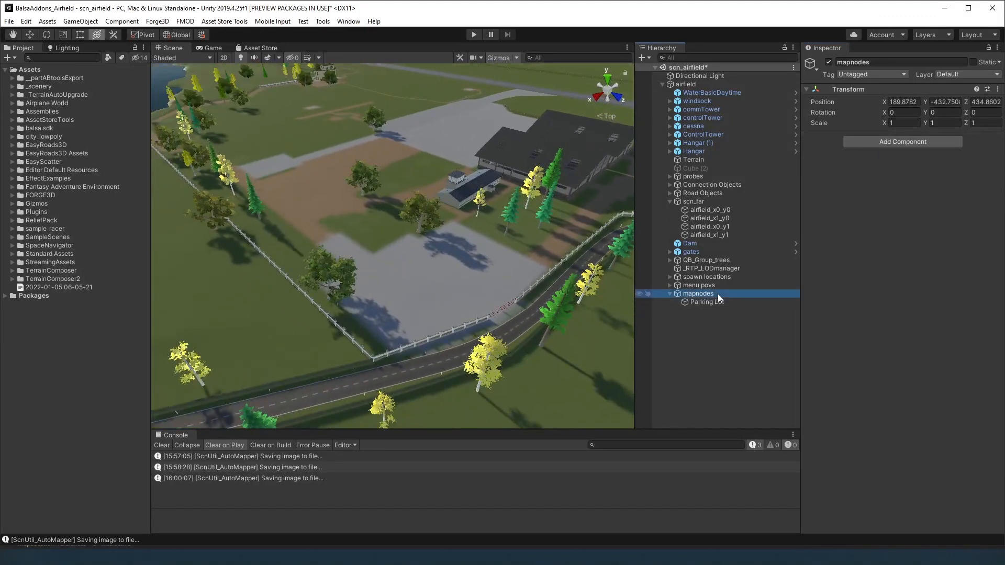
pyautogui.rightClick(822, 89)
pyautogui.click(855, 96)
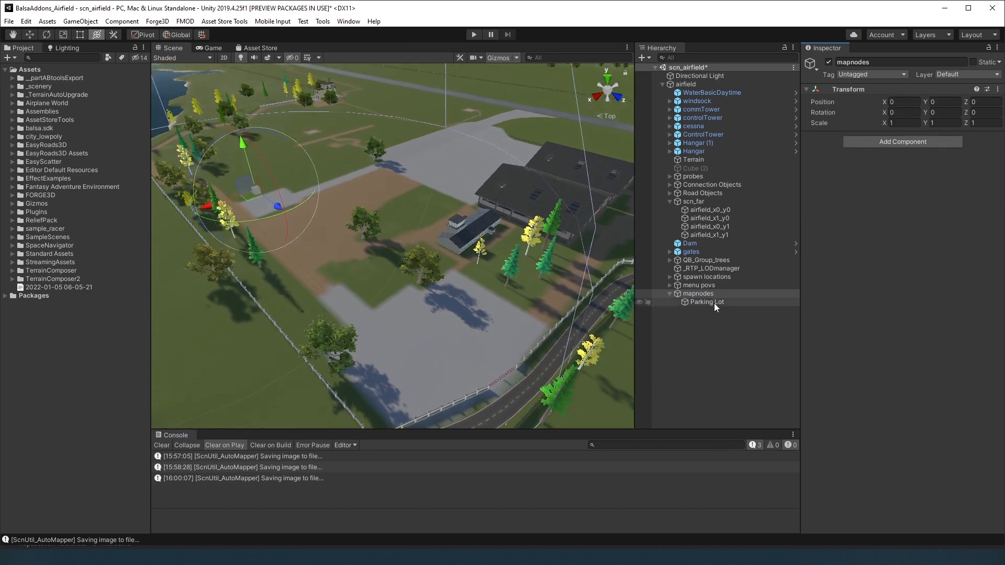
# Step: Move Parking Lot onto the paved lot by the road, at about X -1.5, Z 148, and set its radius to 40.68
pyautogui.click(765, 304)
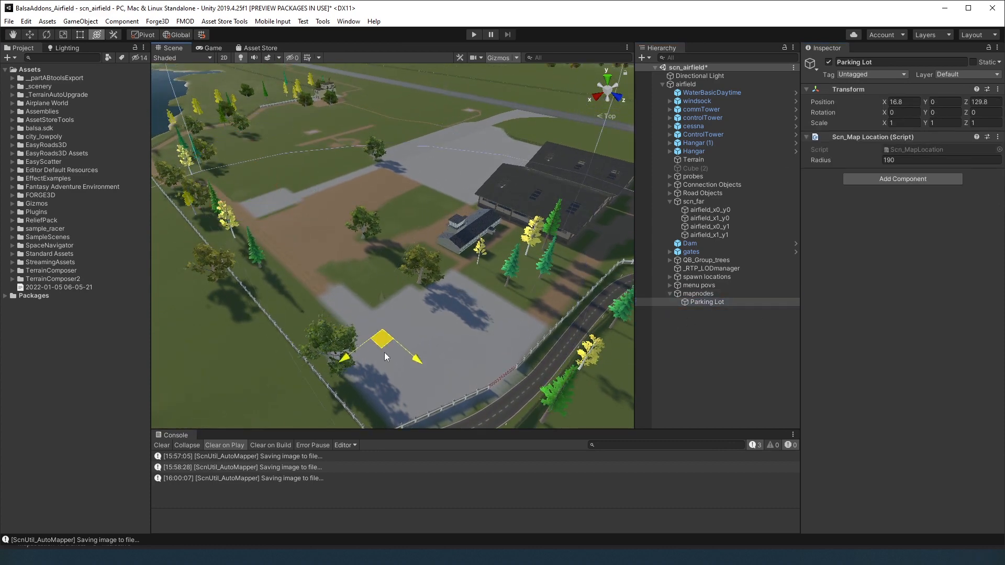
pyautogui.moveTo(384, 353); pyautogui.dragTo(470, 358)
pyautogui.moveTo(859, 159); pyautogui.dragTo(444, 339)
pyautogui.scroll(5, 444, 362)
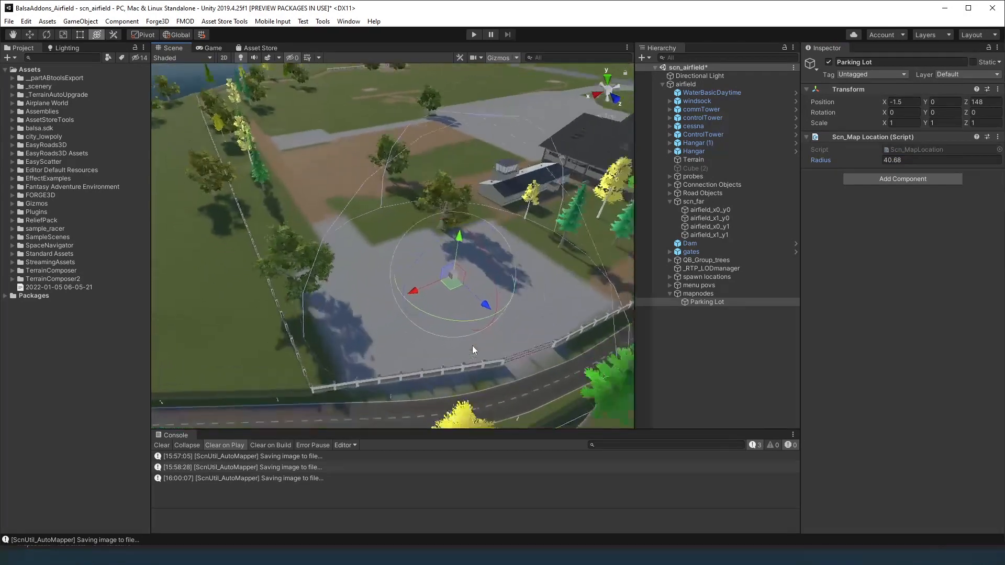
pyautogui.click(703, 359)
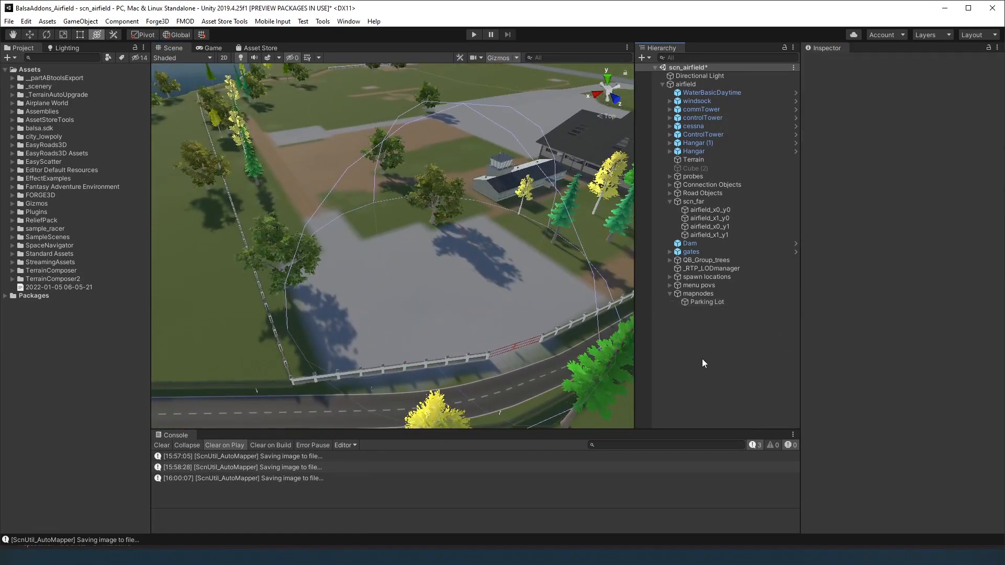
# Step: Create an empty child object under Parking Lot and name it fastTravel
pyautogui.rightClick(710, 303)
pyautogui.click(748, 399)
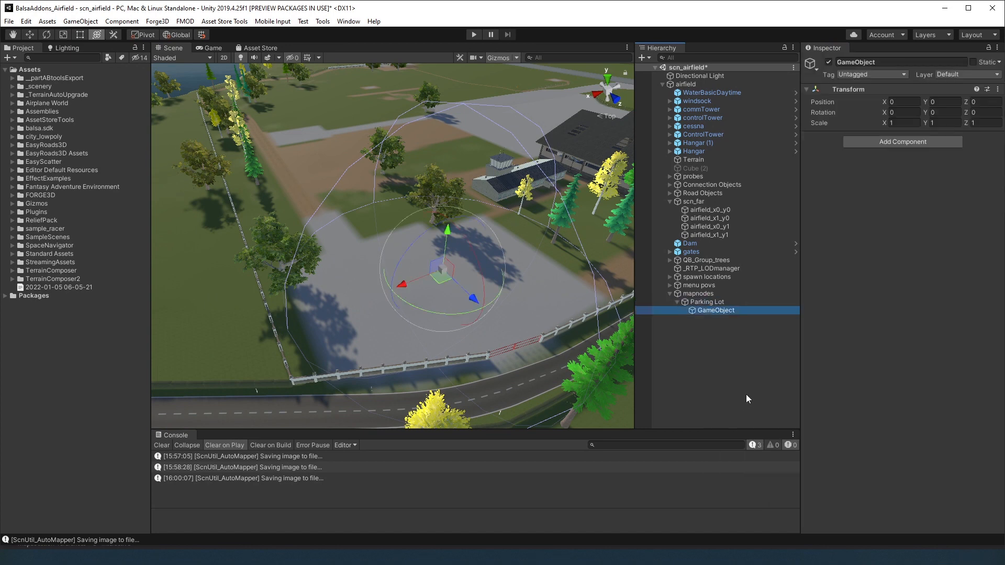
pyautogui.write('fast')
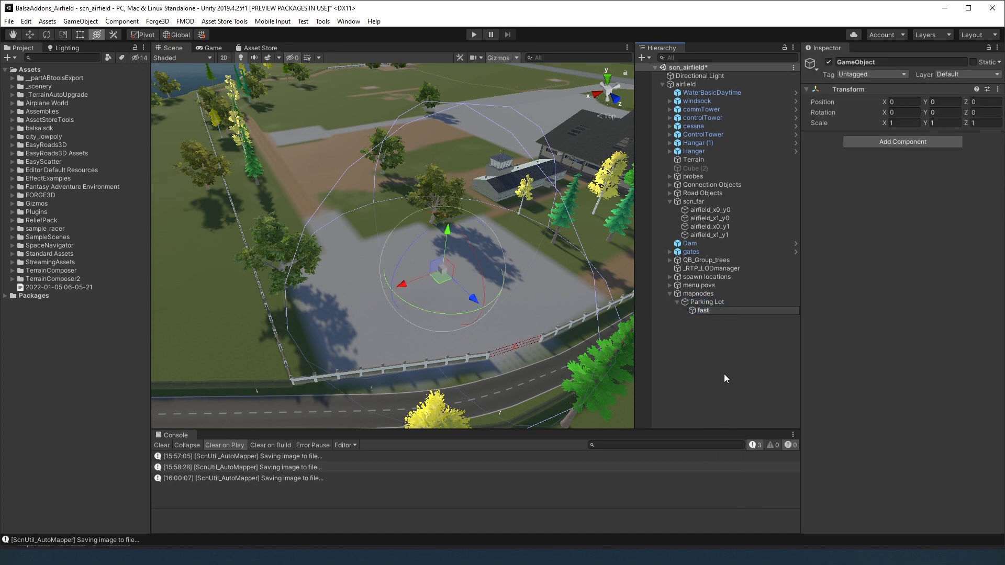
pyautogui.write('Travel')
pyautogui.press('Return')
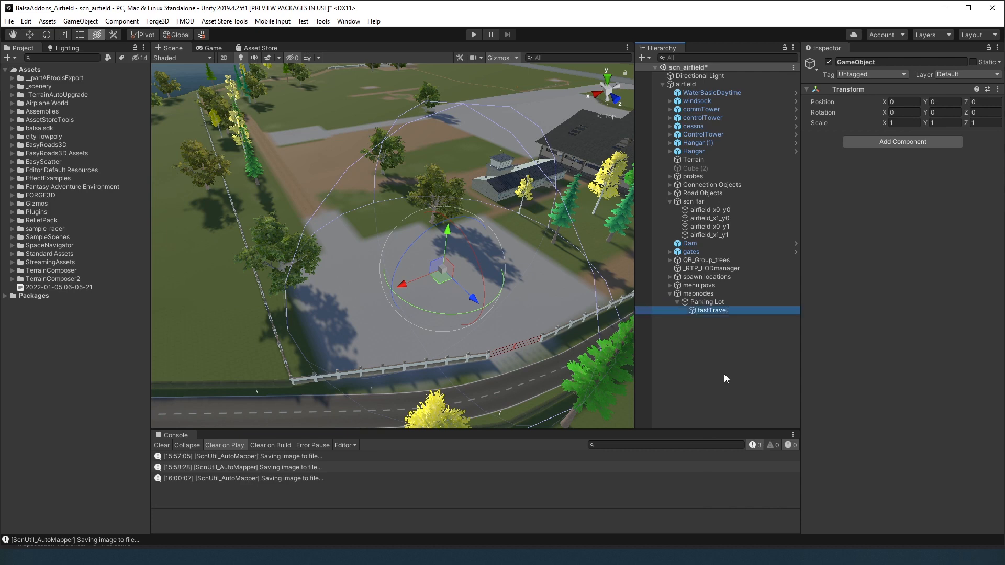
# Step: Add a Scn_Fast Travel Node Marker component to fastTravel and choose FastTravelVehicles.WirrawayRover as its built-in prefab
pyautogui.click(855, 137)
pyautogui.click(861, 149)
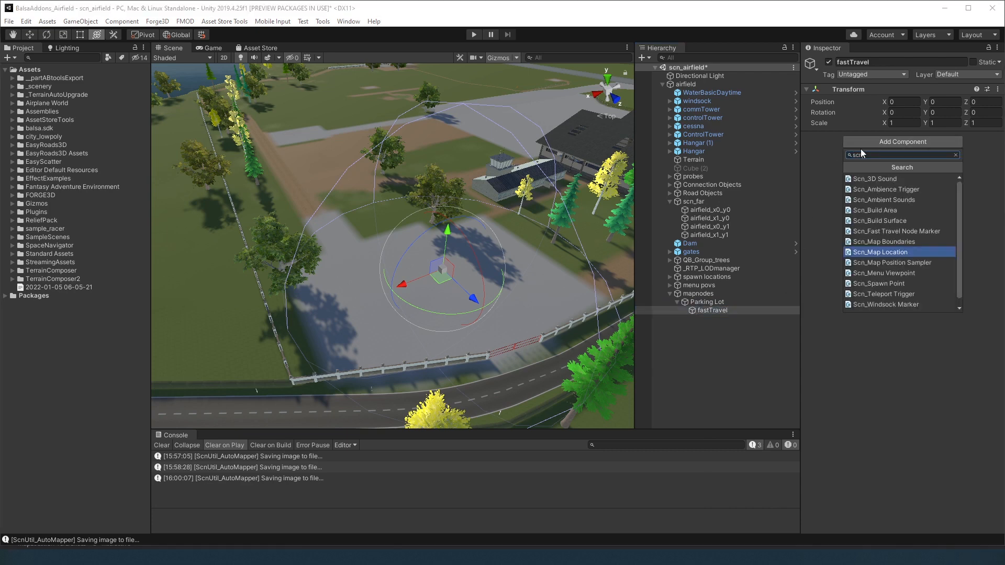
pyautogui.click(900, 234)
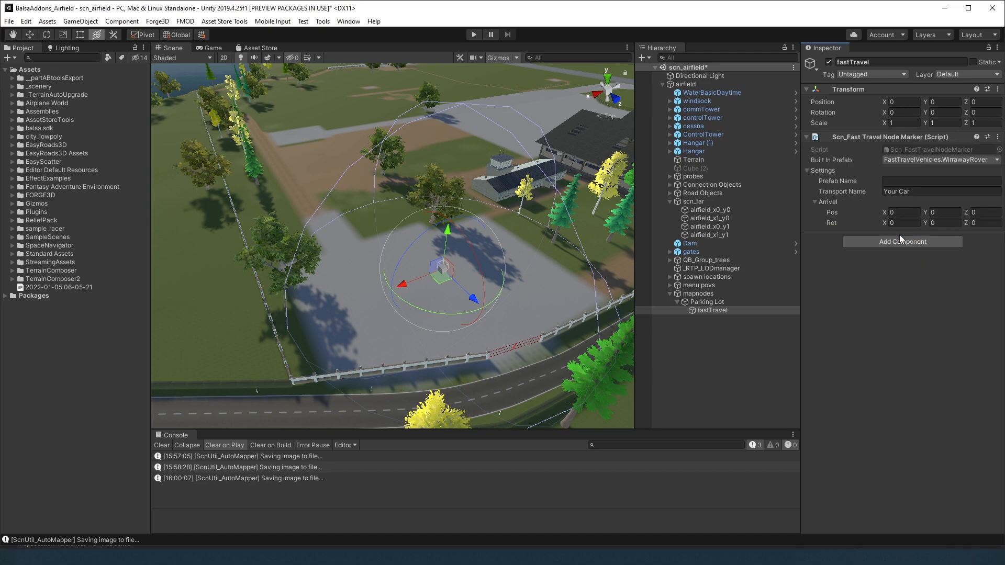
pyautogui.press('f')
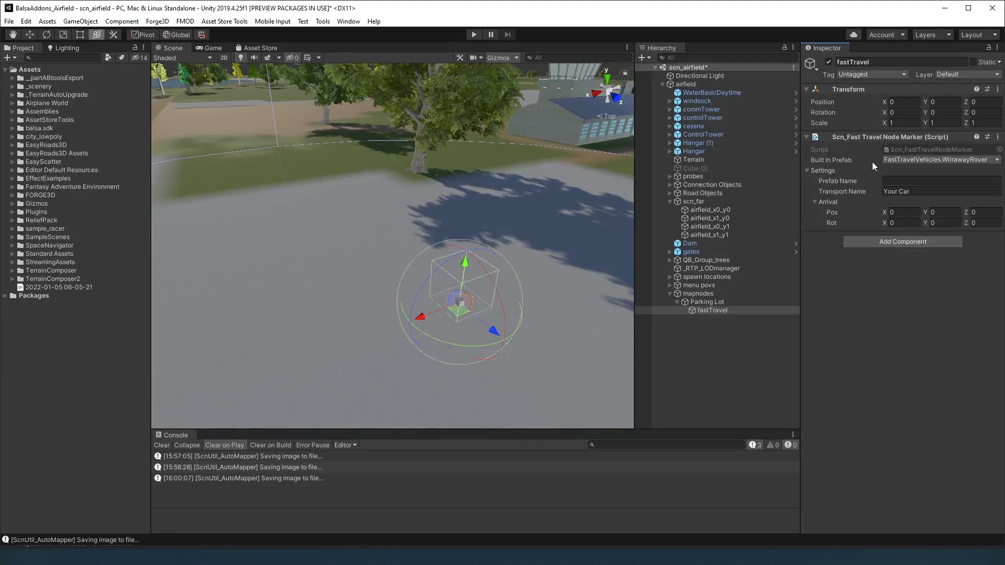
pyautogui.click(907, 162)
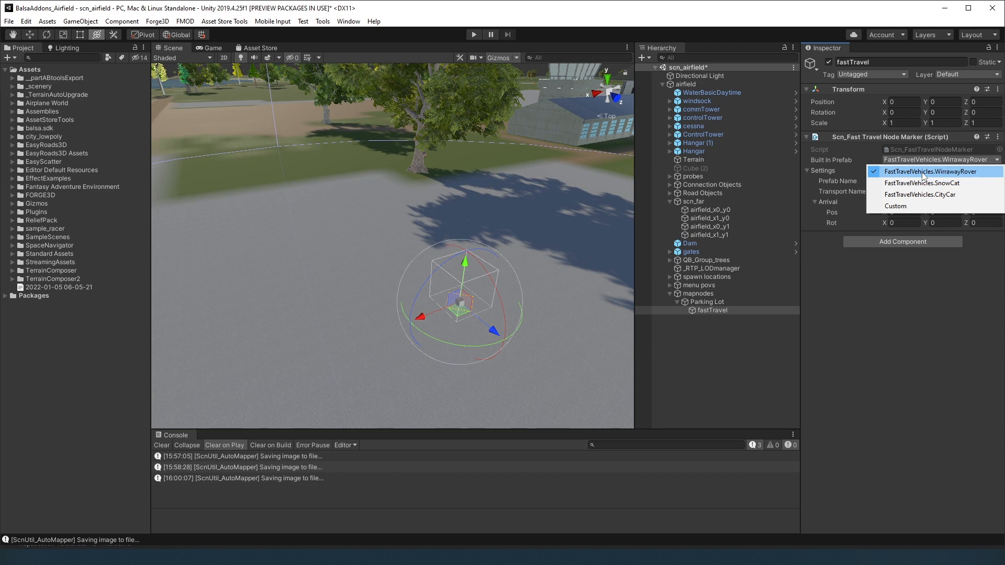
pyautogui.click(926, 173)
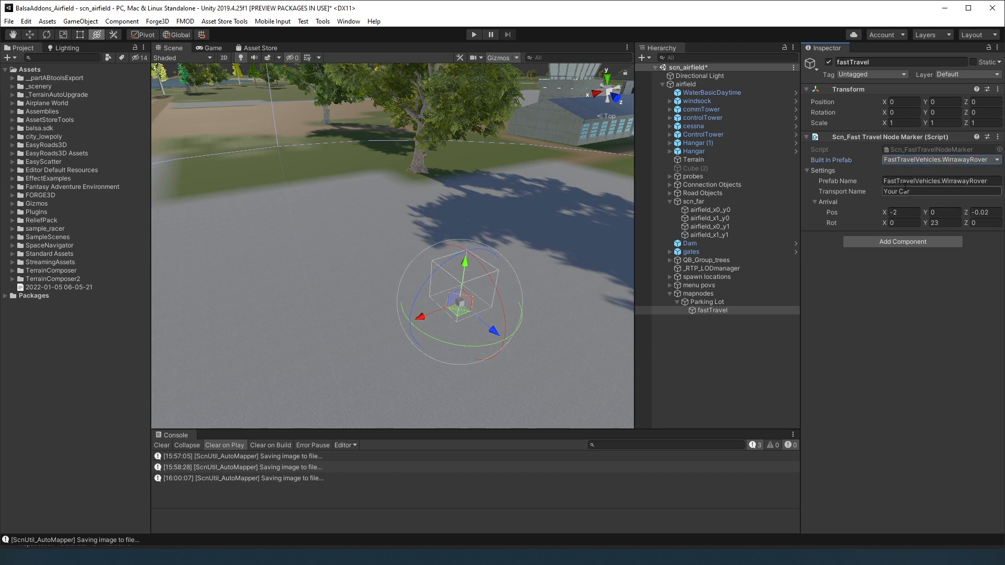
pyautogui.click(867, 318)
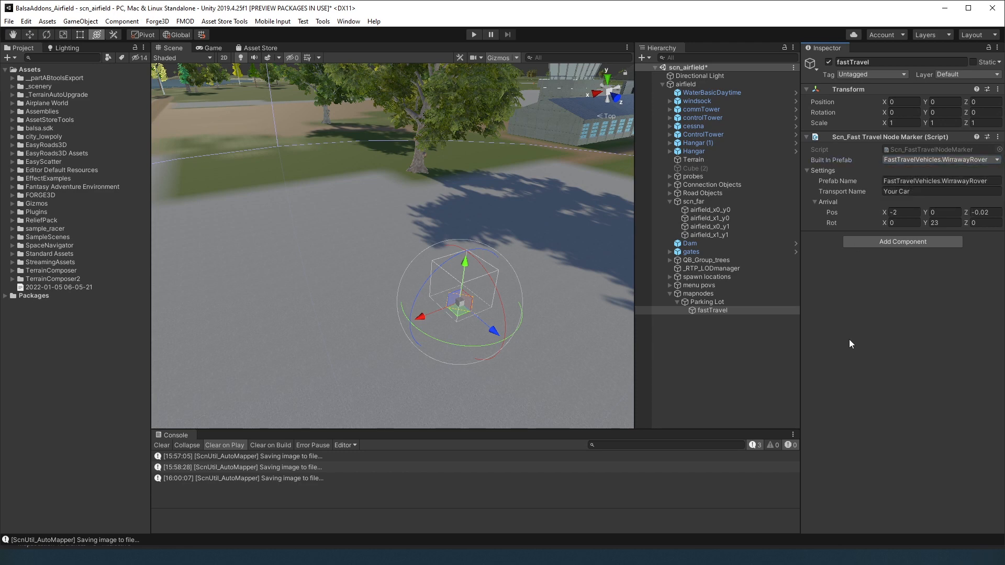
# Step: Rotate fastTravel to about -182 degrees on Y and move it beside the tree, at about X -9.8, Z -12.7
pyautogui.doubleClick(756, 310)
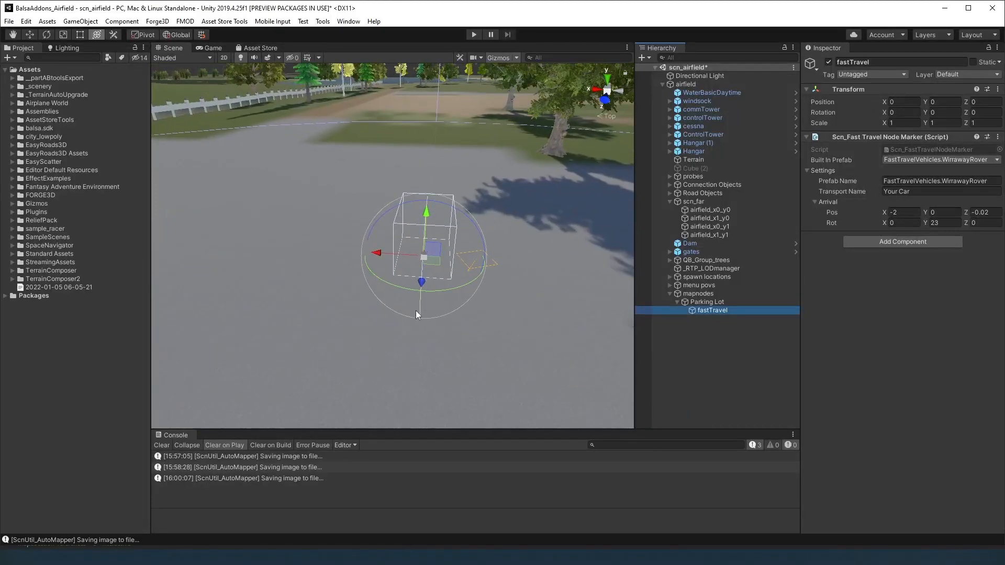
pyautogui.moveTo(375, 318); pyautogui.dragTo(763, 301)
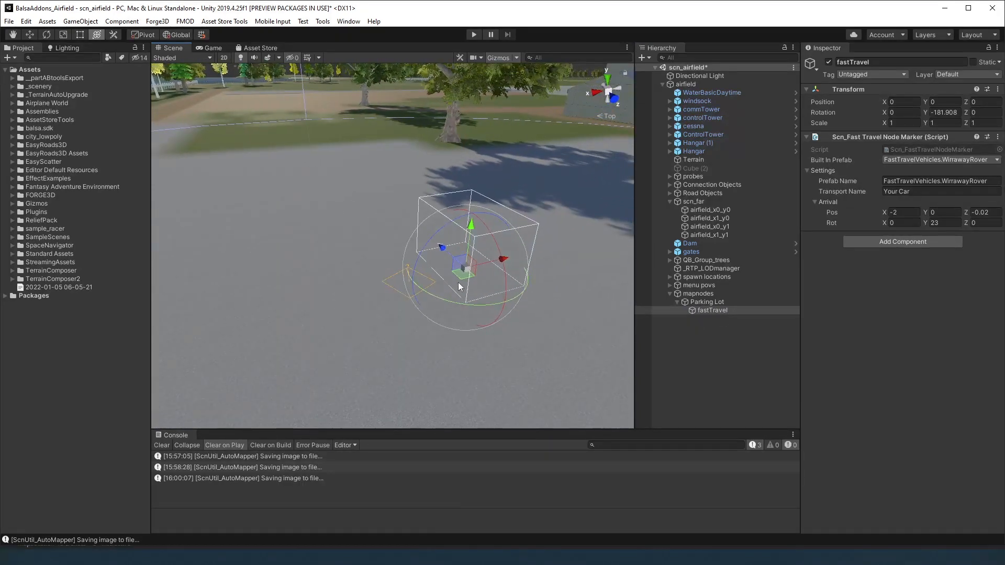
pyautogui.moveTo(462, 283); pyautogui.dragTo(479, 162)
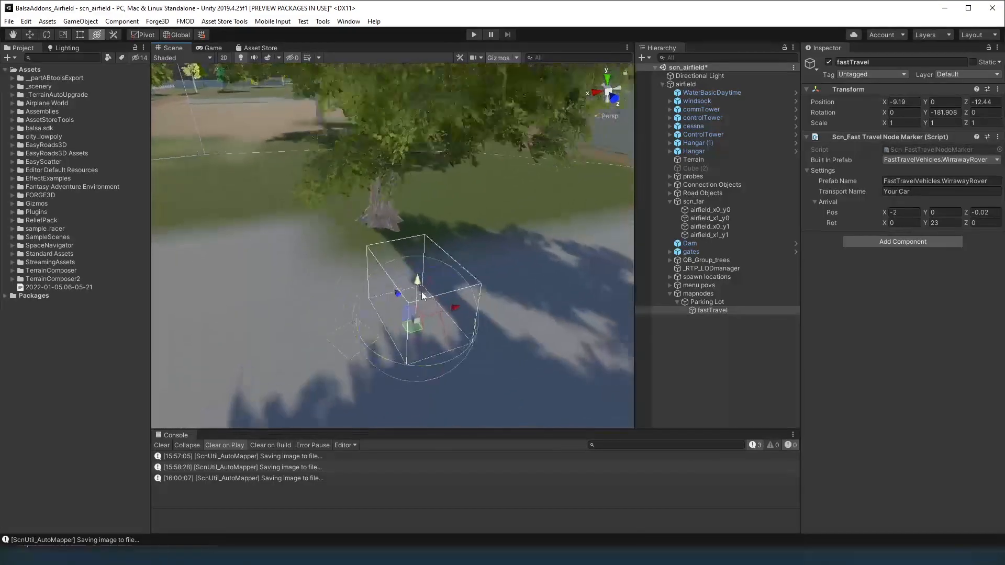
pyautogui.moveTo(429, 325); pyautogui.dragTo(448, 307)
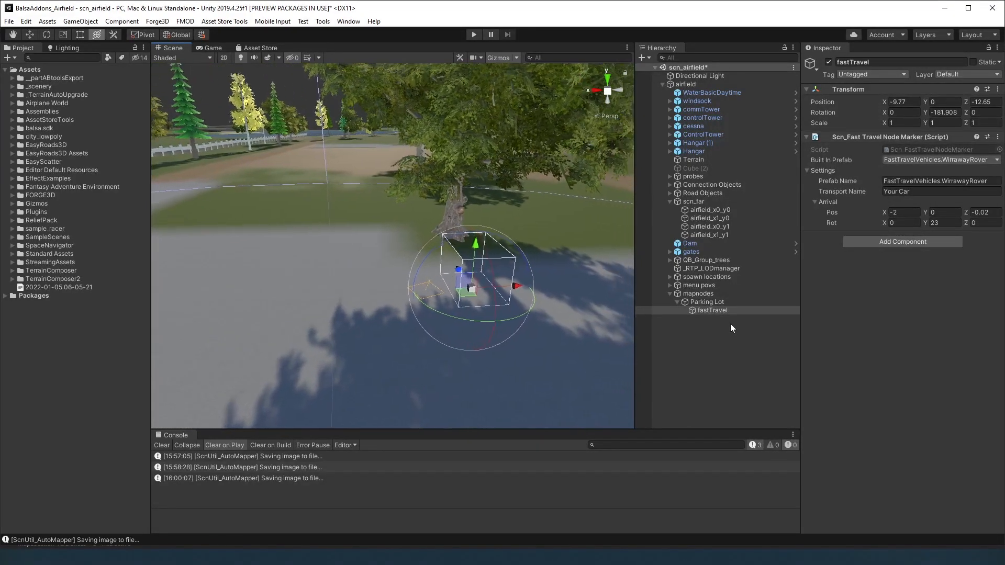
pyautogui.click(730, 324)
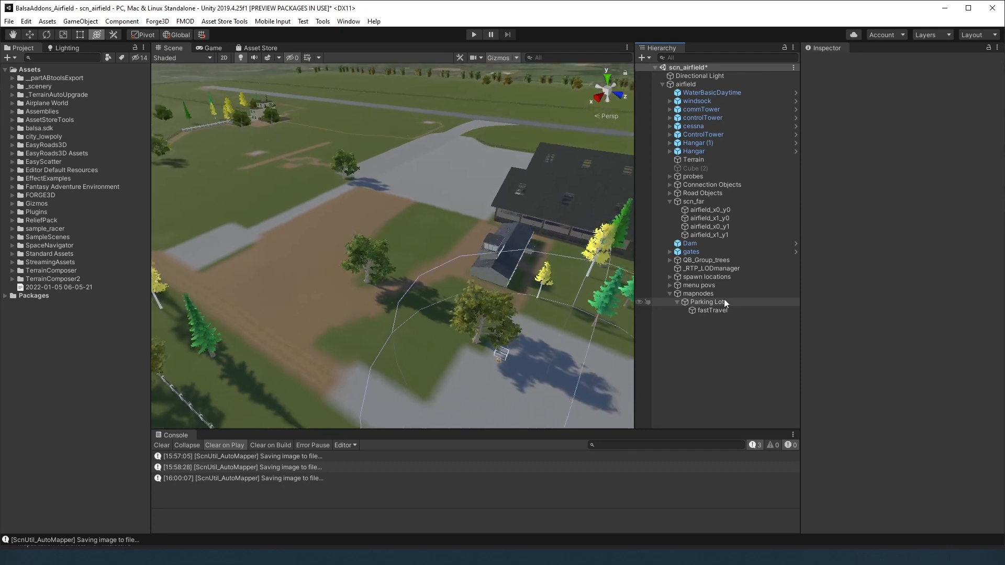
# Step: Duplicate the Parking Lot node with its child and rename the copy Control Tower
pyautogui.click(724, 303)
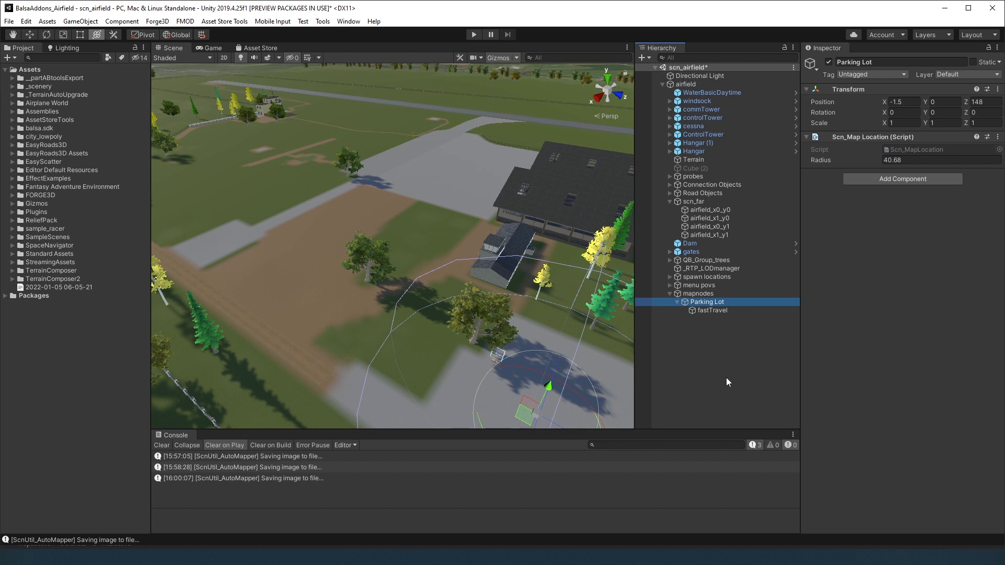
pyautogui.hotkey('ctrl', 'd')
pyautogui.click(711, 319)
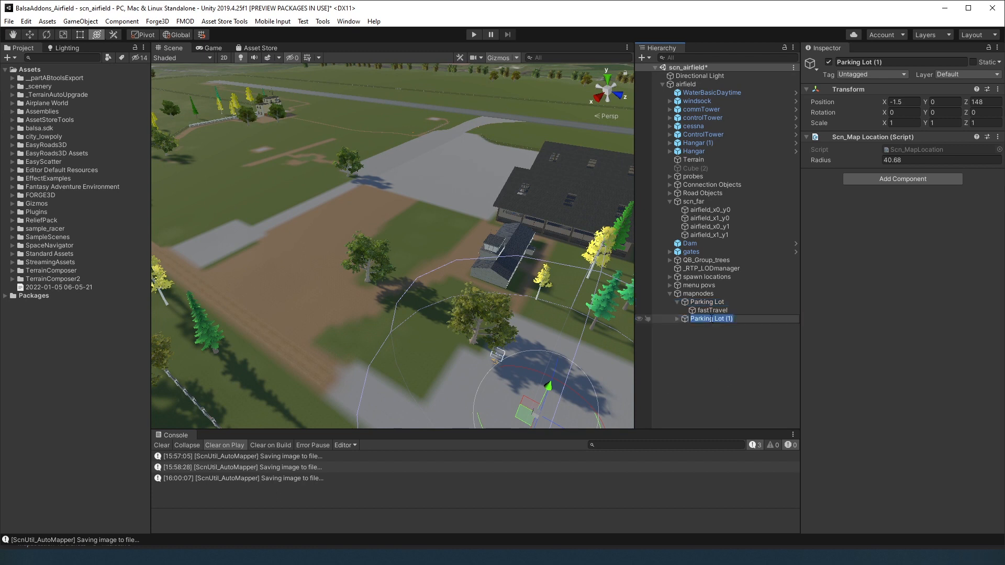
pyautogui.write('Control Tower')
pyautogui.press('Return')
# Step: Move the Control Tower node beside the tower building, at about X -174, Z -170, and set its radius to 33.5
pyautogui.moveTo(526, 414); pyautogui.dragTo(268, 118)
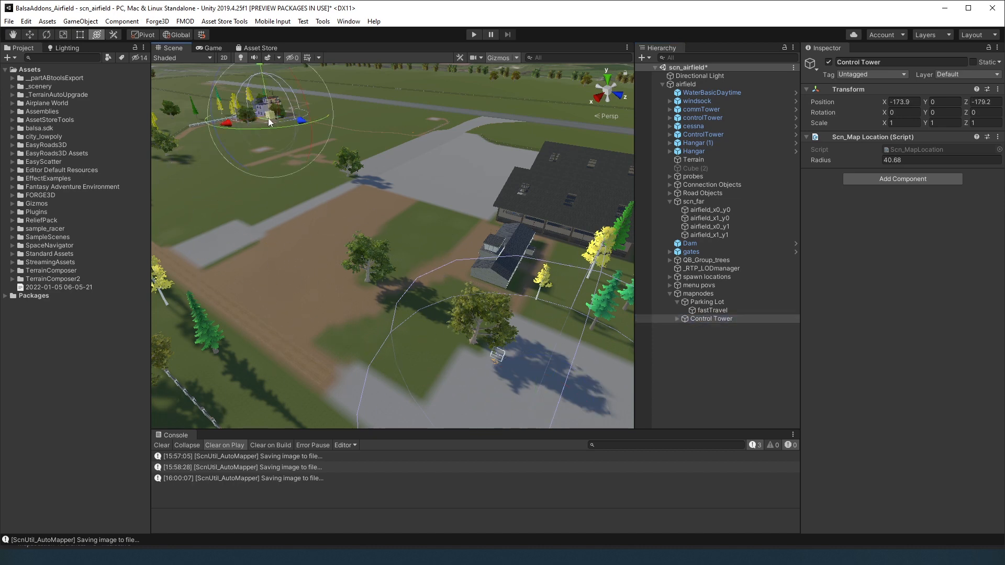
pyautogui.press('f')
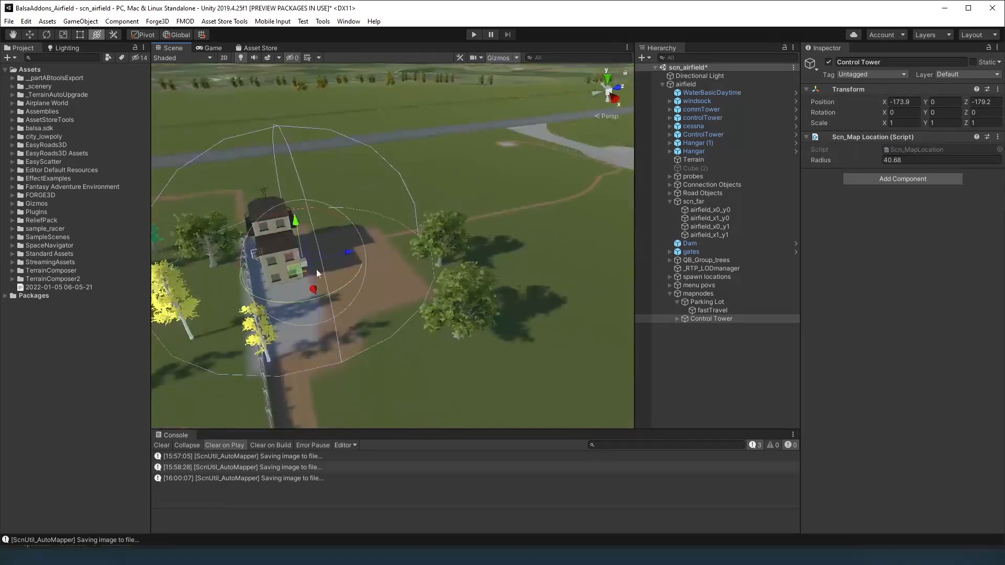
pyautogui.moveTo(317, 269); pyautogui.dragTo(345, 264)
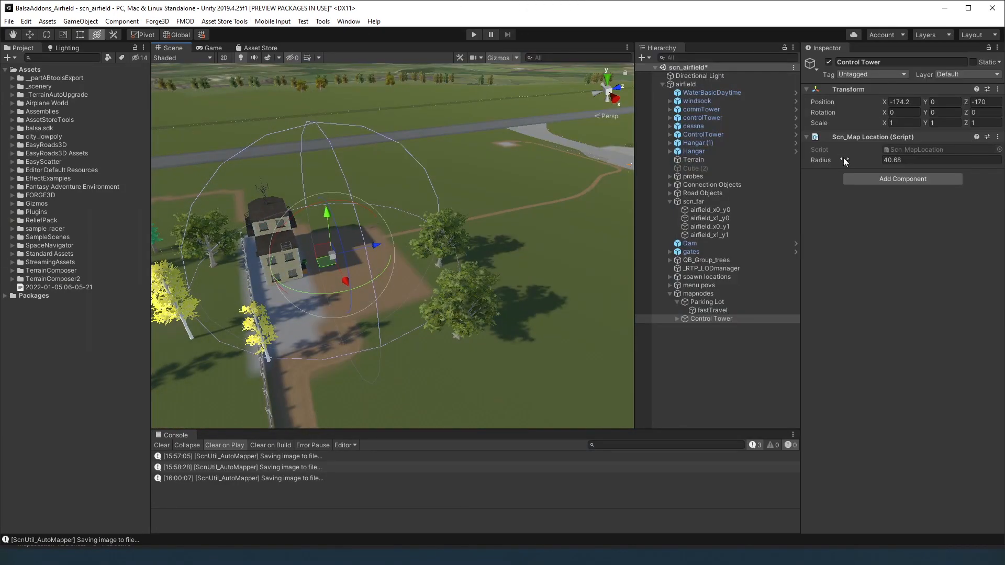
pyautogui.moveTo(844, 160); pyautogui.dragTo(832, 155)
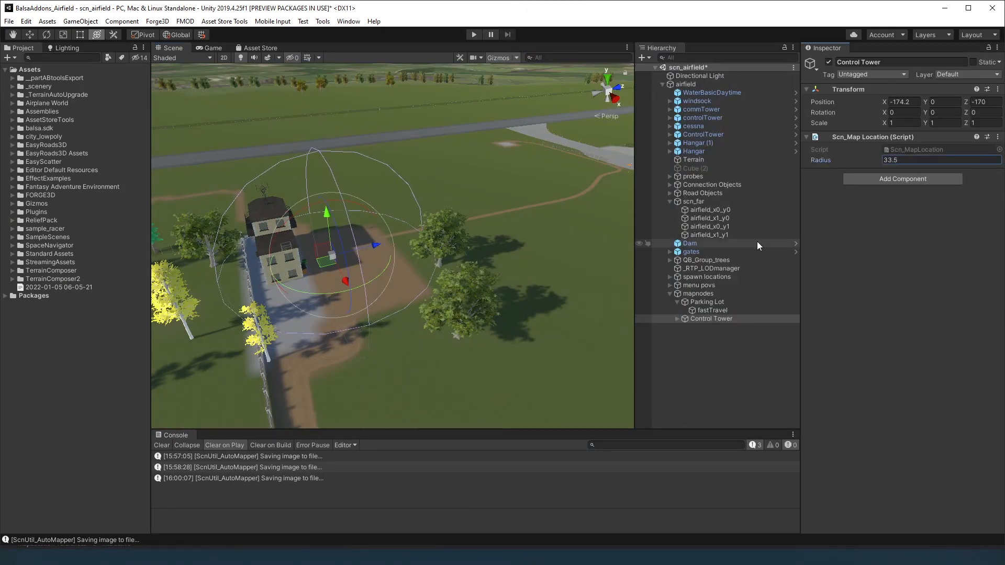
# Step: Move the Control Tower's fastTravel marker onto the dirt area near the trees, at about X 20, Z 15
pyautogui.click(677, 319)
pyautogui.doubleClick(671, 328)
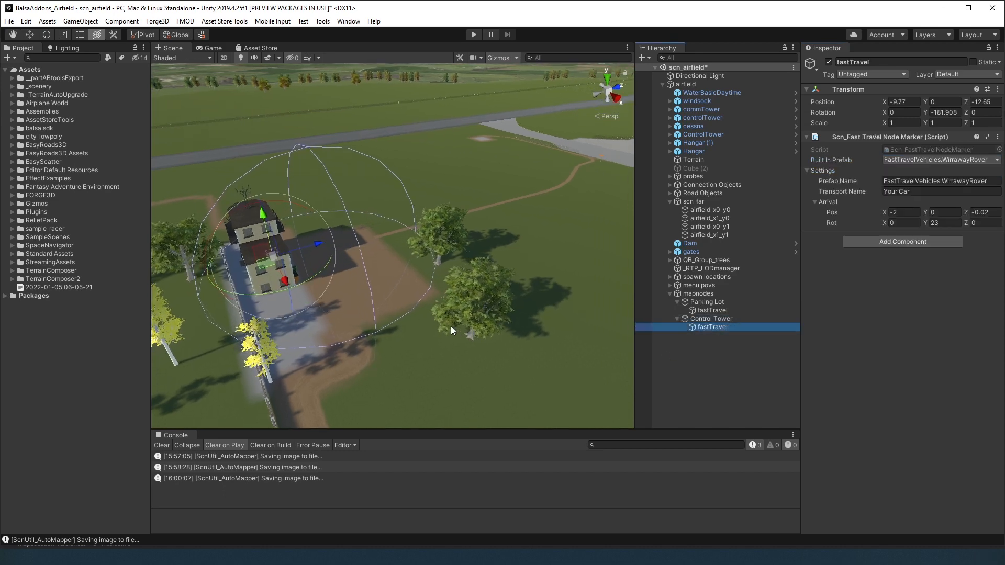
pyautogui.moveTo(540, 301); pyautogui.dragTo(528, 298)
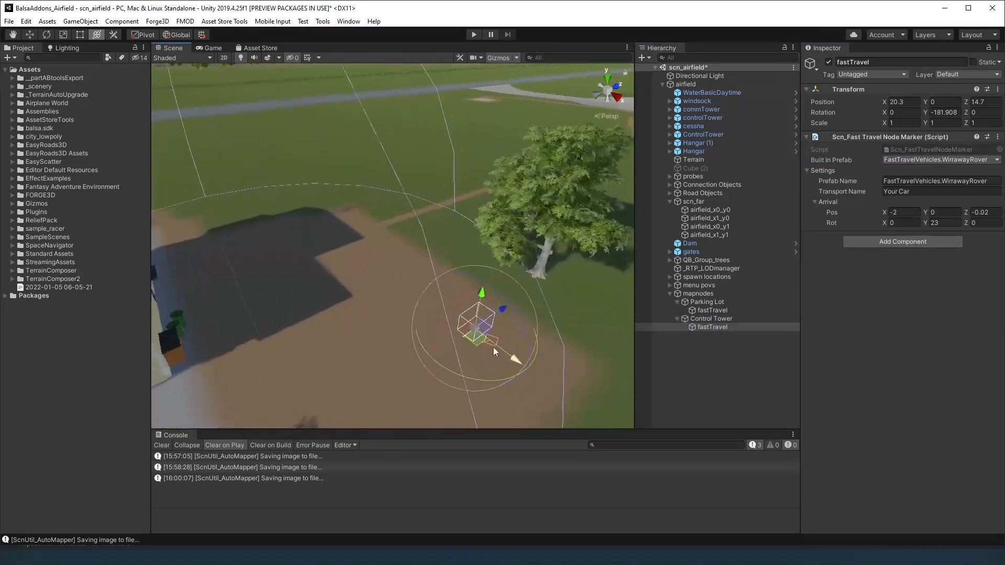
pyautogui.moveTo(447, 309); pyautogui.dragTo(893, 265)
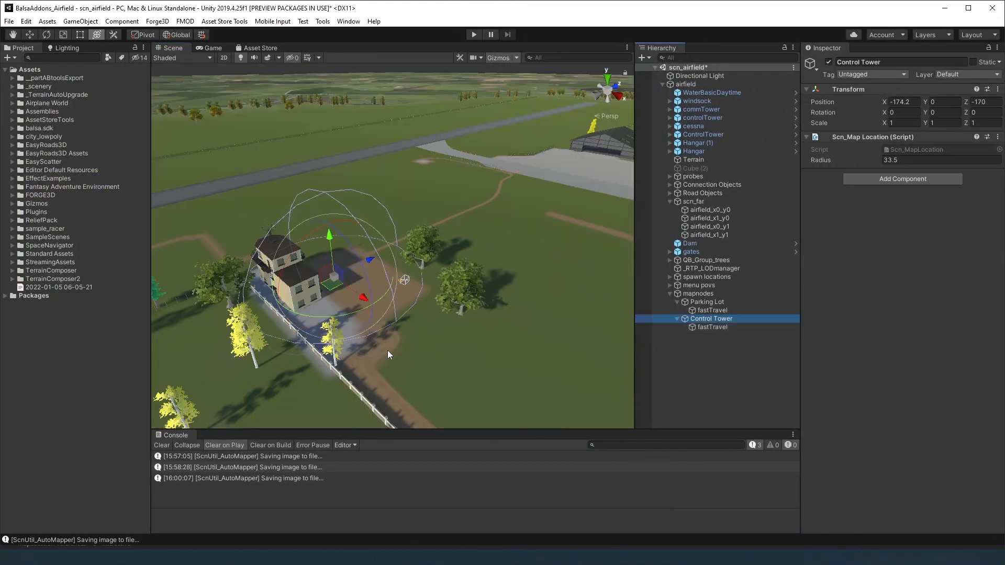
# Step: Duplicate the Control Tower node with its child and rename the copy Hangars
pyautogui.hotkey('ctrl', 'd')
pyautogui.press('F2')
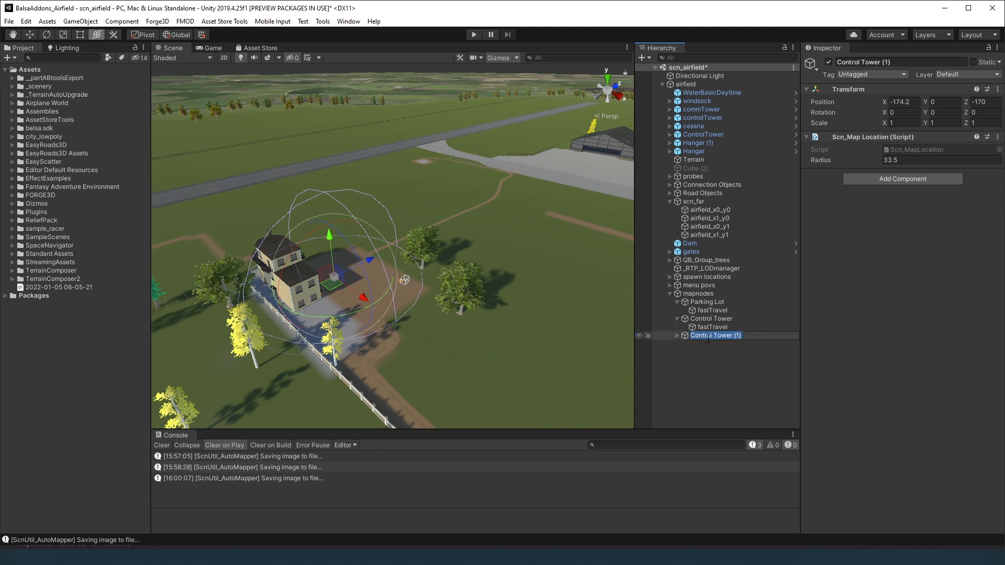
pyautogui.write('Hangars')
pyautogui.press('Return')
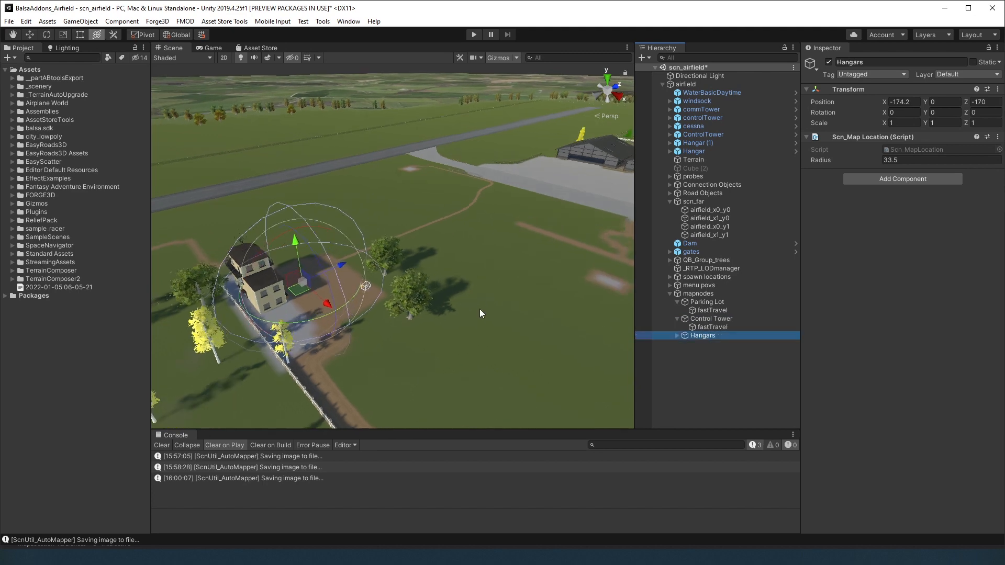
# Step: Move the Hangars node to the front of the hangars, at about X -146, Z 101, and increase its radius to about 39.4
pyautogui.moveTo(251, 317); pyautogui.dragTo(597, 211)
pyautogui.scroll(3, 500, 281)
pyautogui.moveTo(821, 159); pyautogui.dragTo(869, 160)
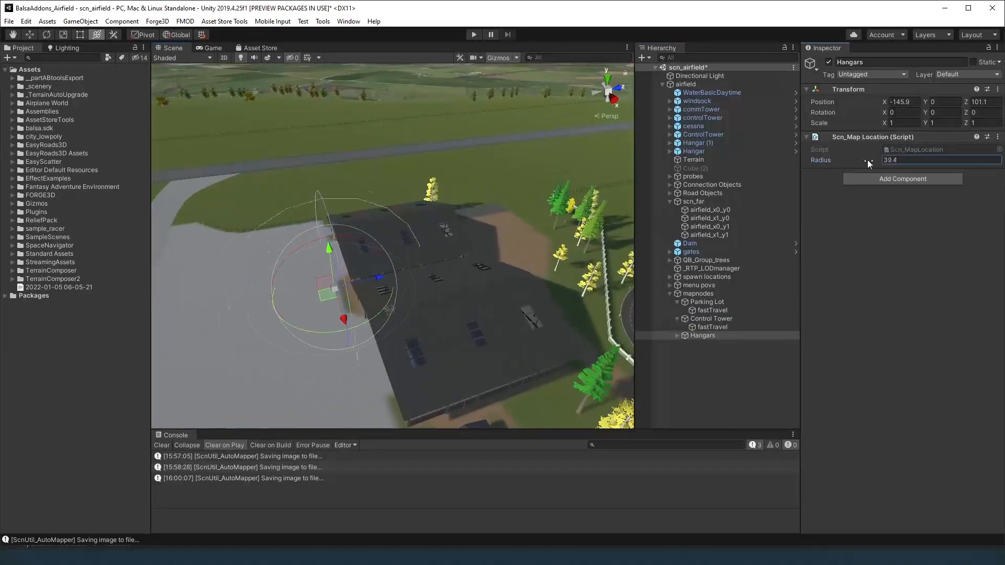
# Step: Move the Hangars node over the hangar buildings, at about X -145, Z 129.6, with its radius set to 65.7
pyautogui.moveTo(361, 283); pyautogui.dragTo(394, 261)
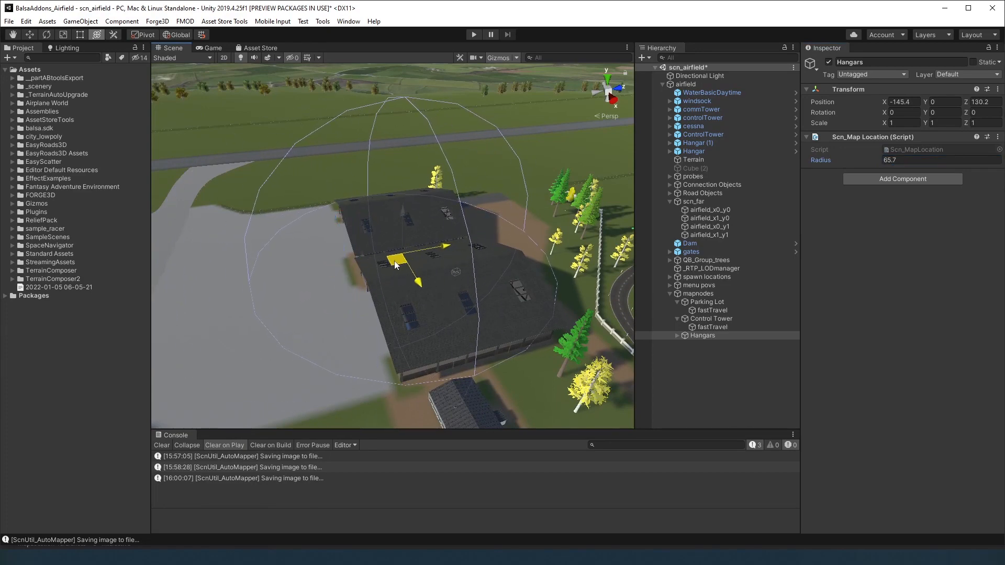
pyautogui.moveTo(395, 260); pyautogui.dragTo(425, 291, button='middle')
# Step: Move the Hangars node's fastTravel marker onto the pavement beside the hangar entrance, at about X 21.4, Z -25.1
pyautogui.click(676, 335)
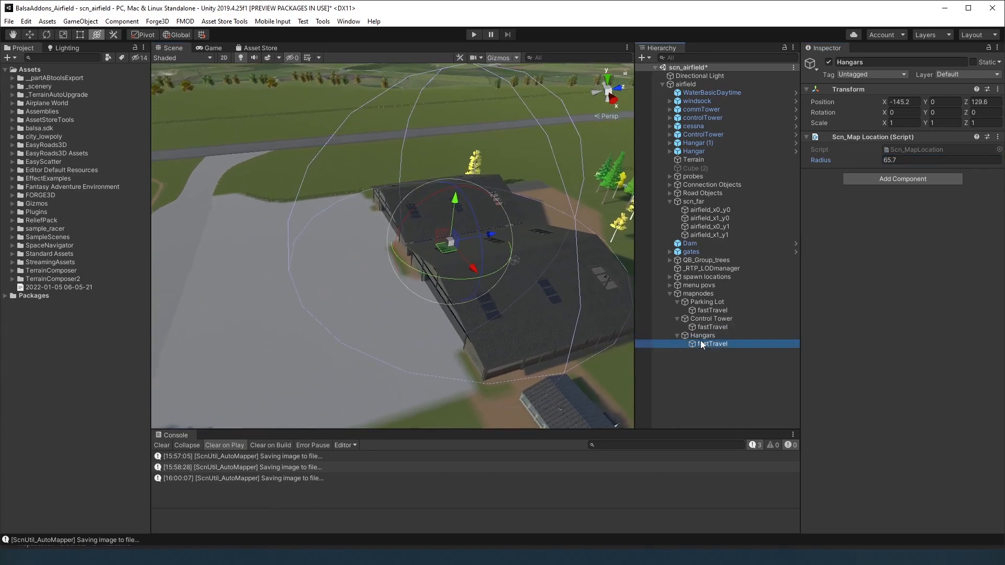
pyautogui.doubleClick(700, 342)
pyautogui.moveTo(427, 320); pyautogui.dragTo(397, 306)
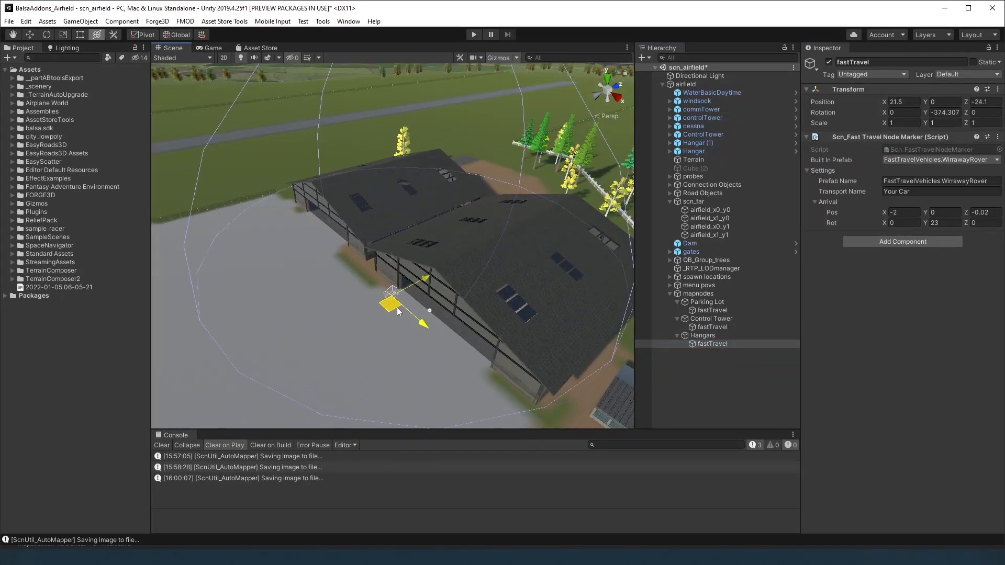
pyautogui.press('f')
pyautogui.scroll(5, 425, 285)
pyautogui.scroll(-5, 424, 289)
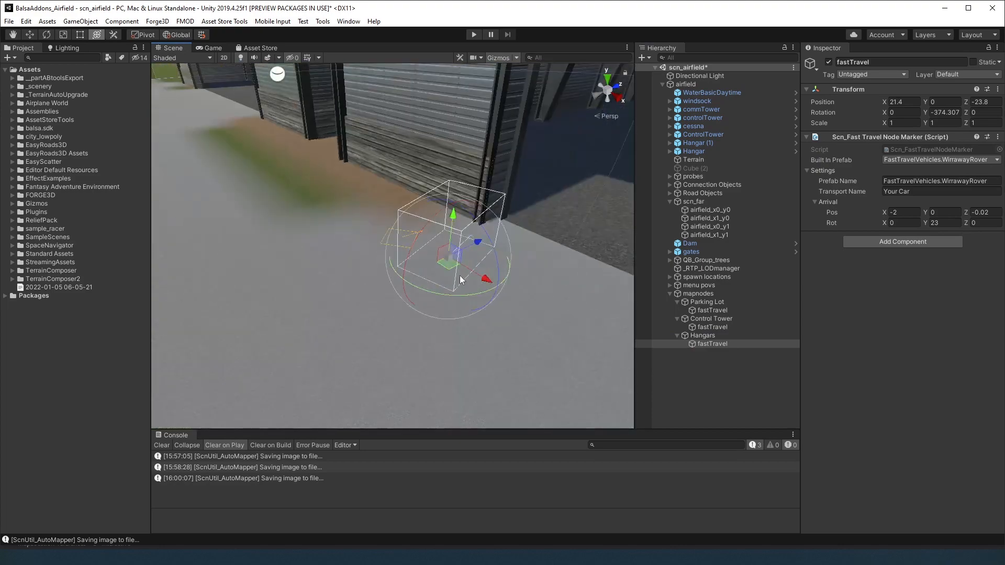
pyautogui.moveTo(459, 276); pyautogui.dragTo(418, 283)
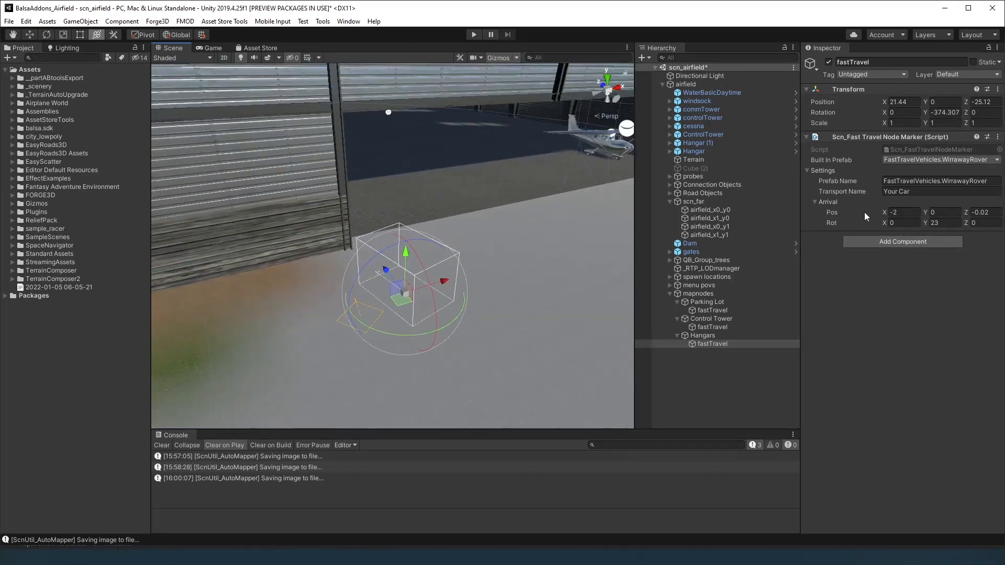
# Step: Set the Hangars marker's arrival rotation to Y 58.8 and its arrival position to X -2.4, Z -1.67
pyautogui.moveTo(926, 223); pyautogui.dragTo(993, 229)
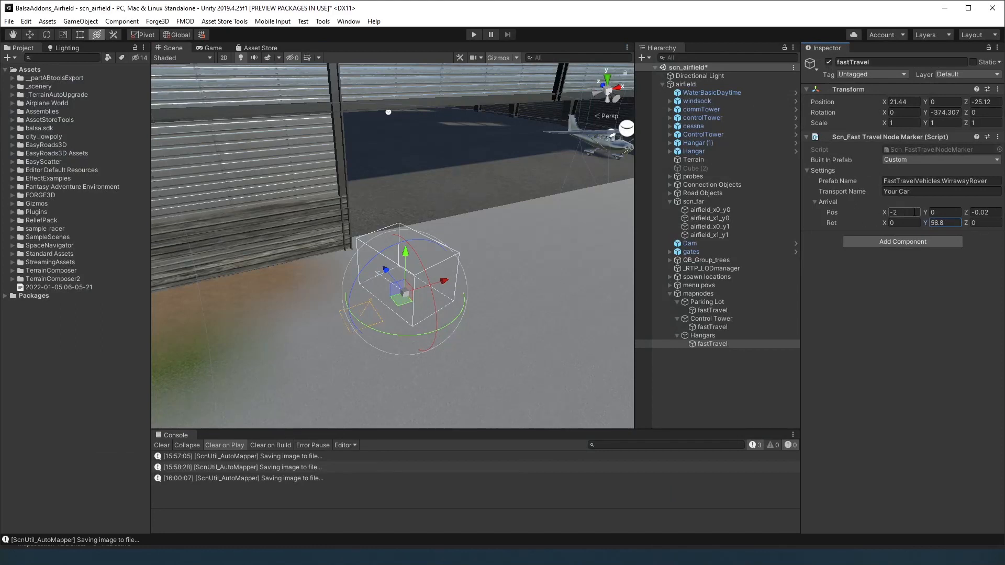
pyautogui.moveTo(885, 212); pyautogui.dragTo(876, 212)
pyautogui.moveTo(966, 213)
pyautogui.mouseDown()
pyautogui.moveTo(982, 214)
pyautogui.moveTo(938, 218)
pyautogui.moveTo(950, 219)
pyautogui.mouseUp()
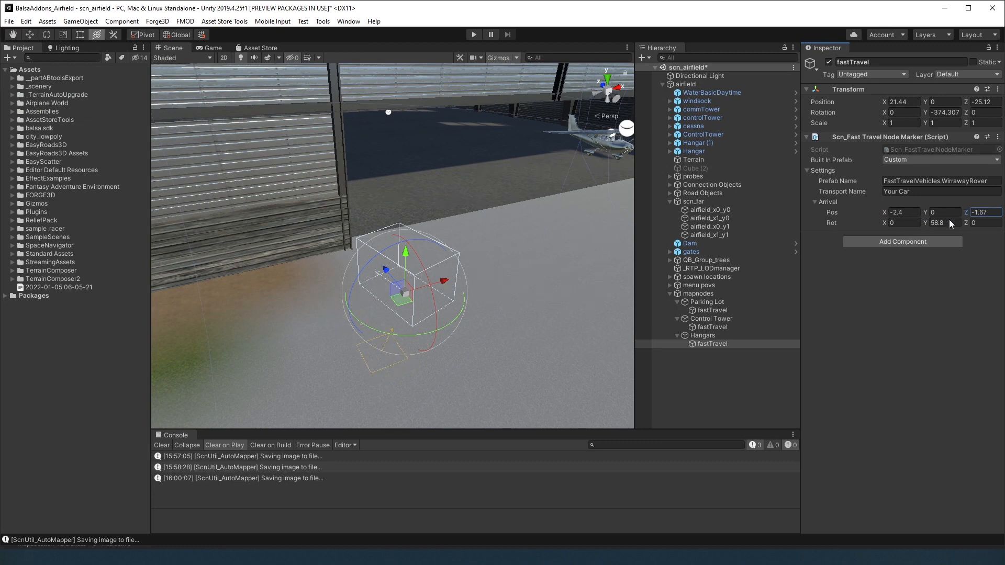
pyautogui.click(904, 298)
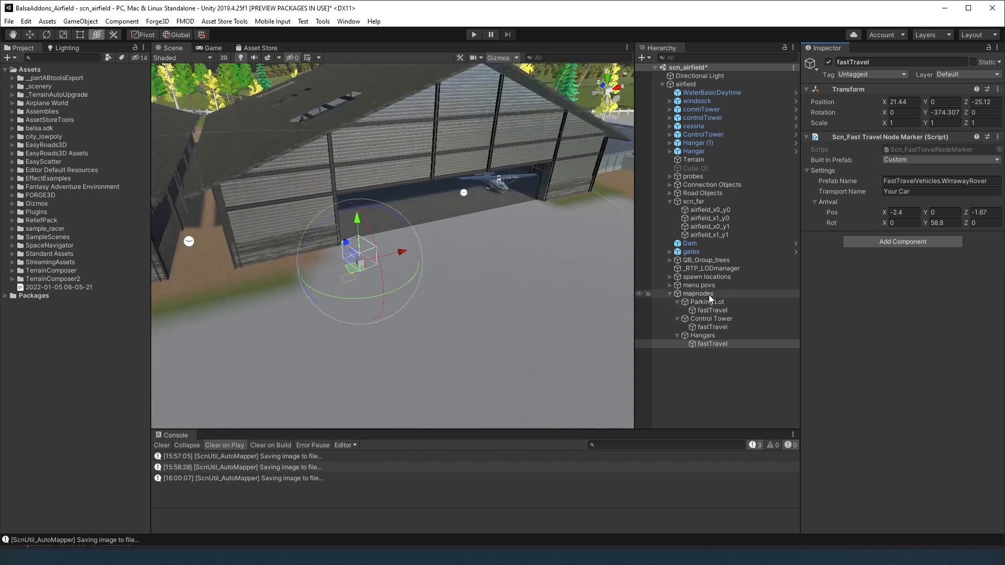
# Step: Save the scn_airfield scene and keep the mapnodes parent object selected
pyautogui.click(709, 296)
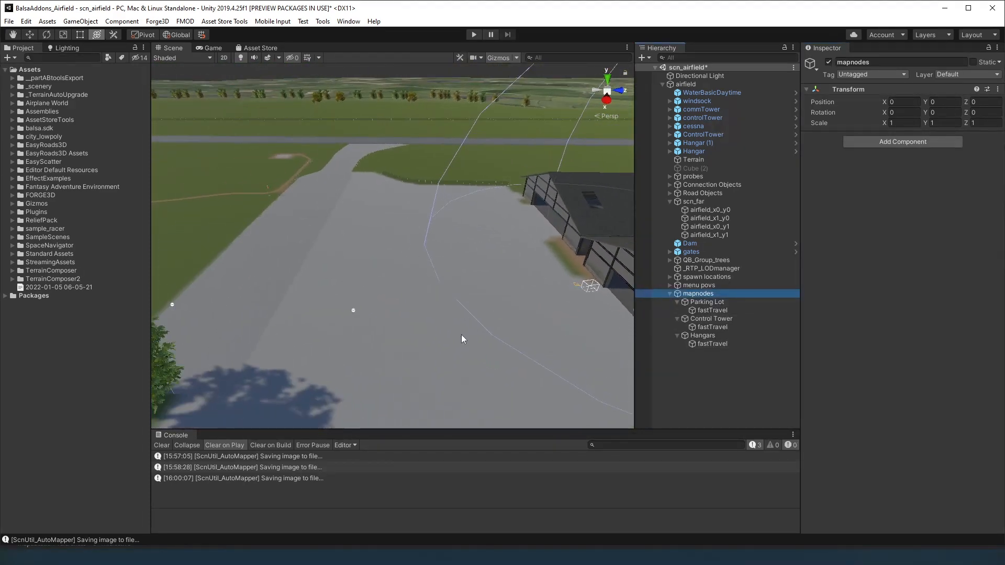
pyautogui.hotkey('ctrl', 's')
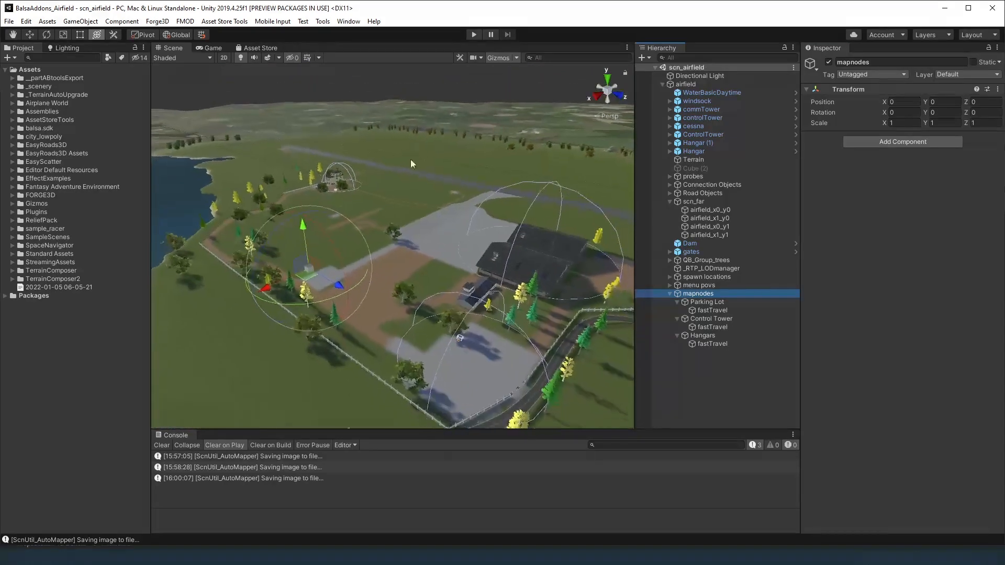
pyautogui.click(435, 87)
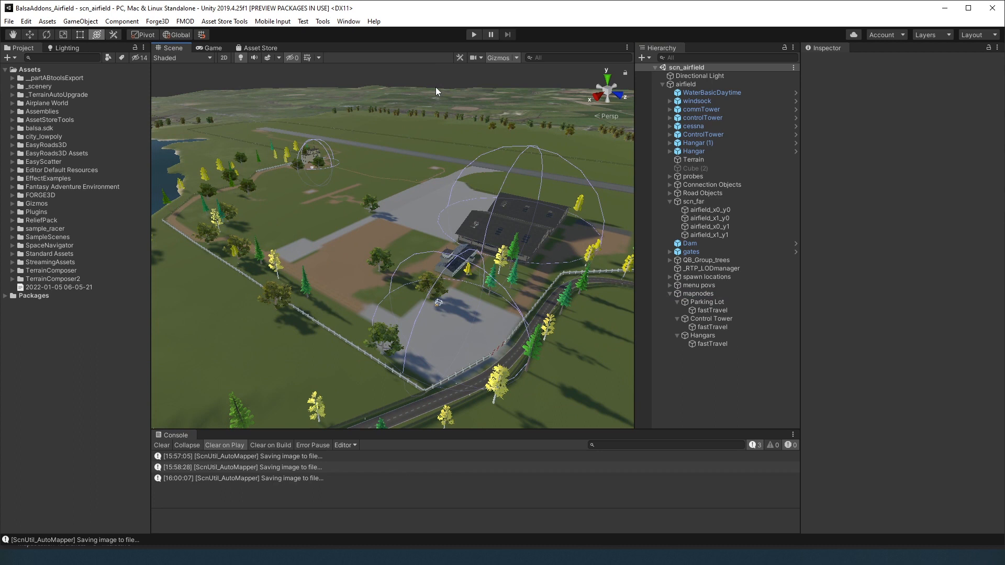
pyautogui.hotkey('ctrl', 'z')
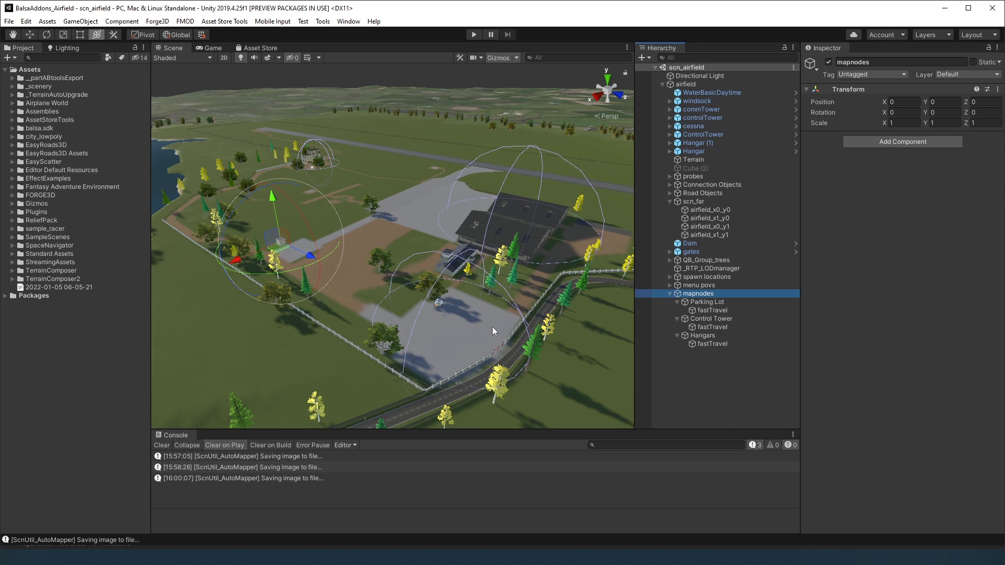
# Step: Review the Parking Lot, Control Tower and Hangars nodes and their fastTravel markers under mapnodes
pyautogui.click(704, 311)
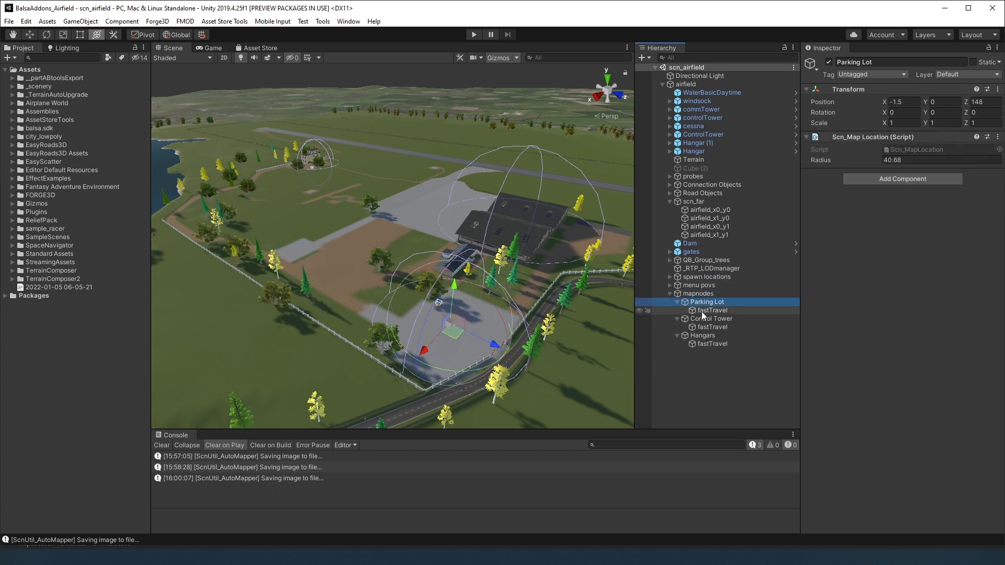
pyautogui.click(702, 327)
pyautogui.click(701, 336)
pyautogui.click(701, 344)
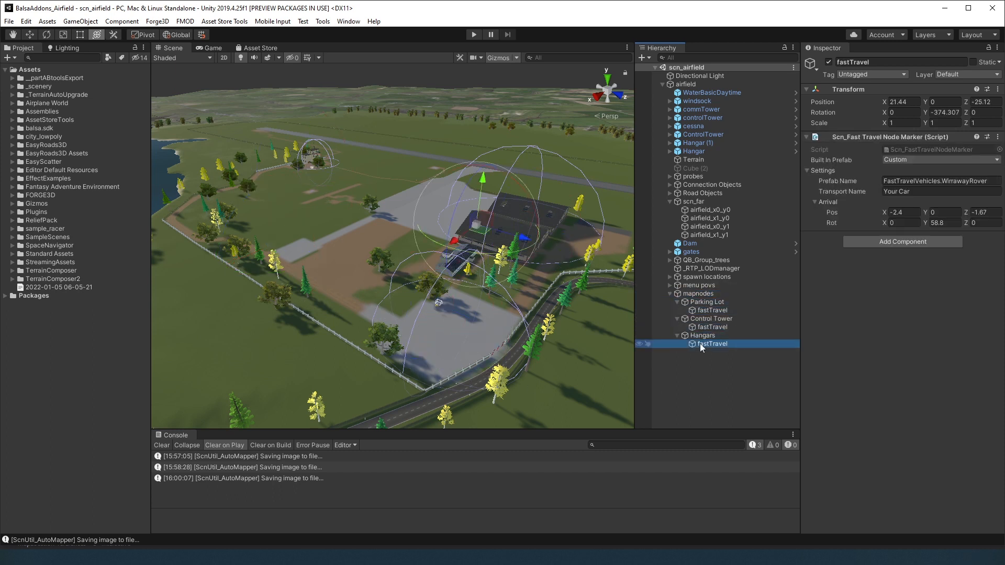
# Step: Export the map nodes under mapnodes into the existing airfieldmod.modcfg file in the airfieldmod folder, overwriting it
pyautogui.click(700, 293)
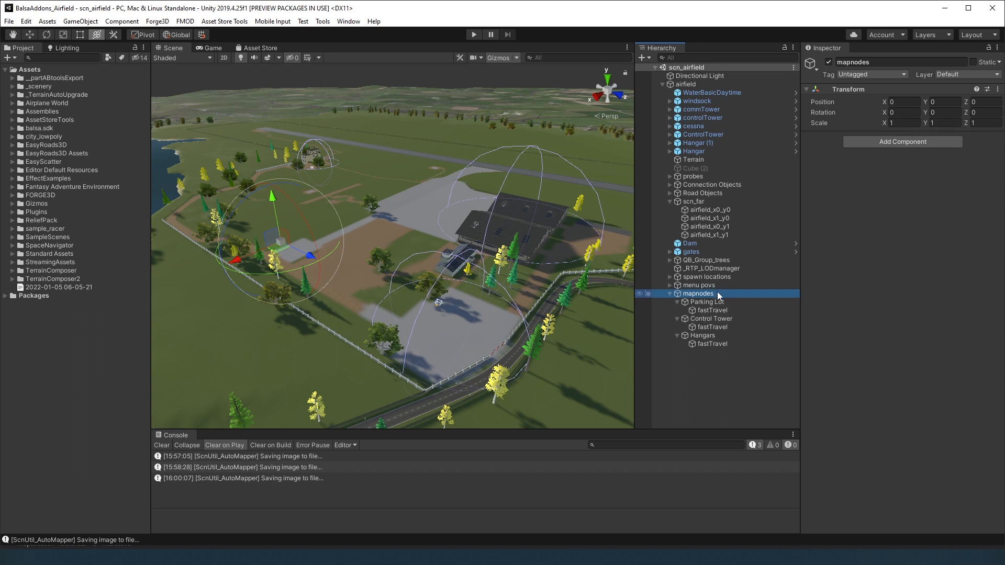
pyautogui.click(322, 21)
pyautogui.moveTo(331, 36)
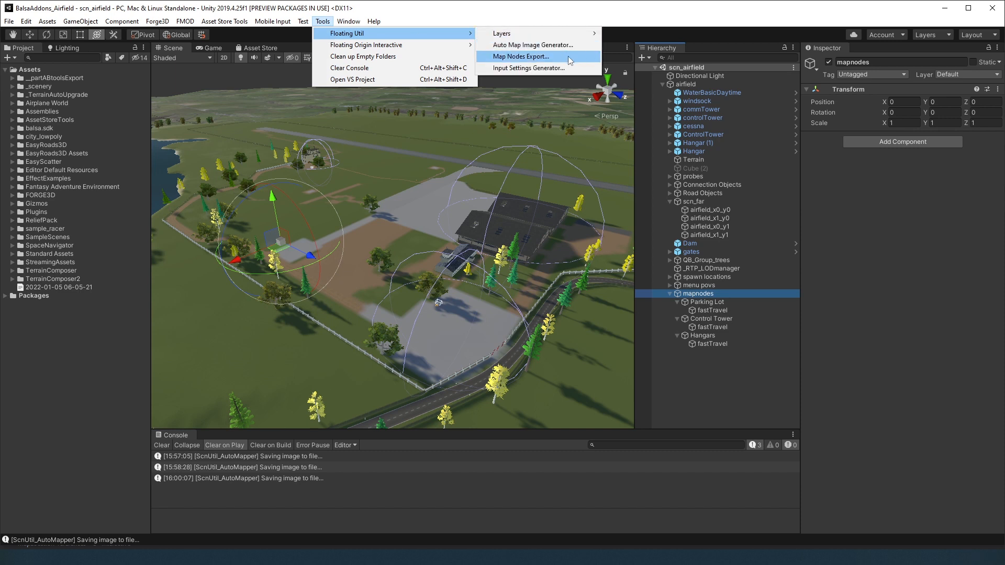
pyautogui.click(524, 56)
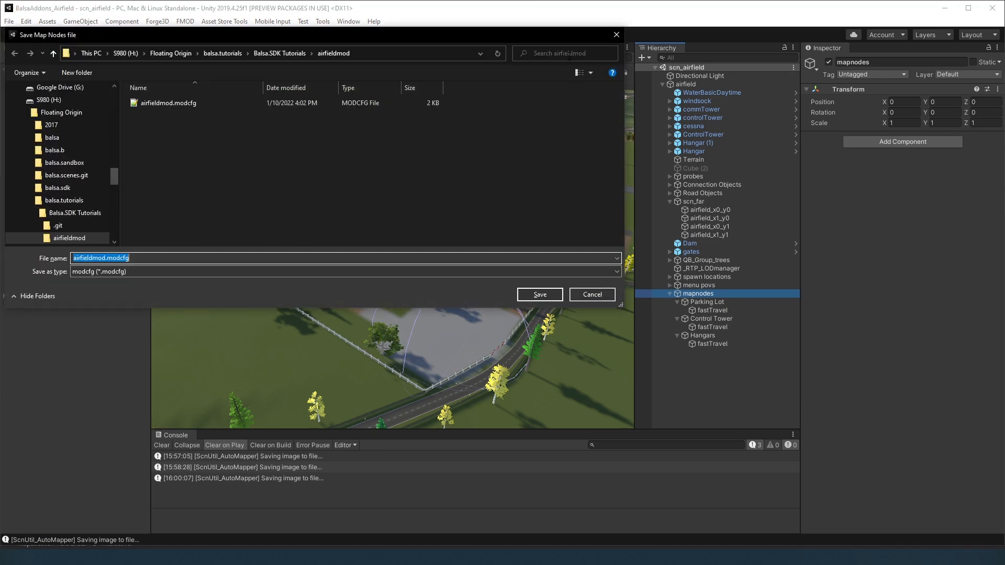
pyautogui.moveTo(556, 39); pyautogui.dragTo(555, 55)
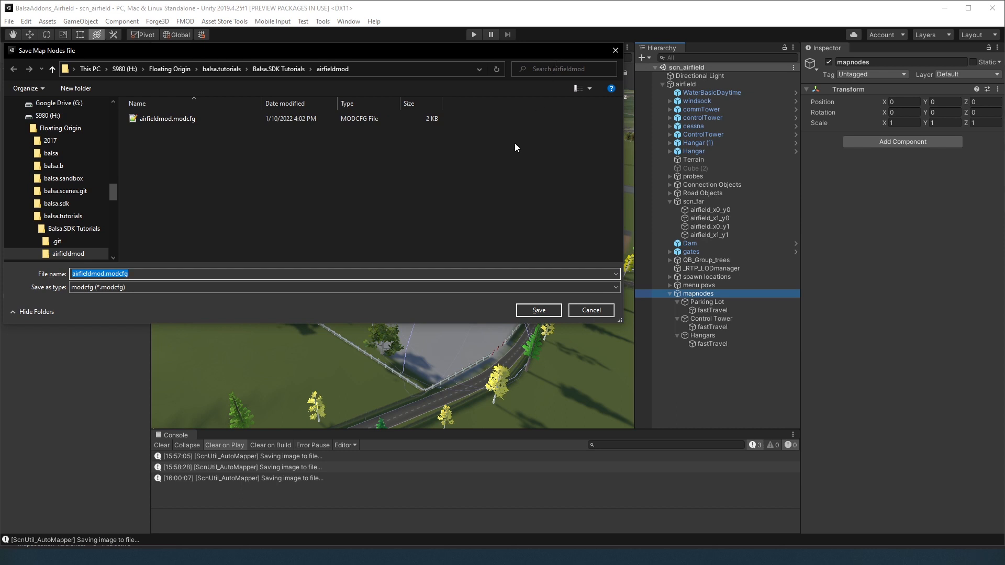
pyautogui.click(197, 121)
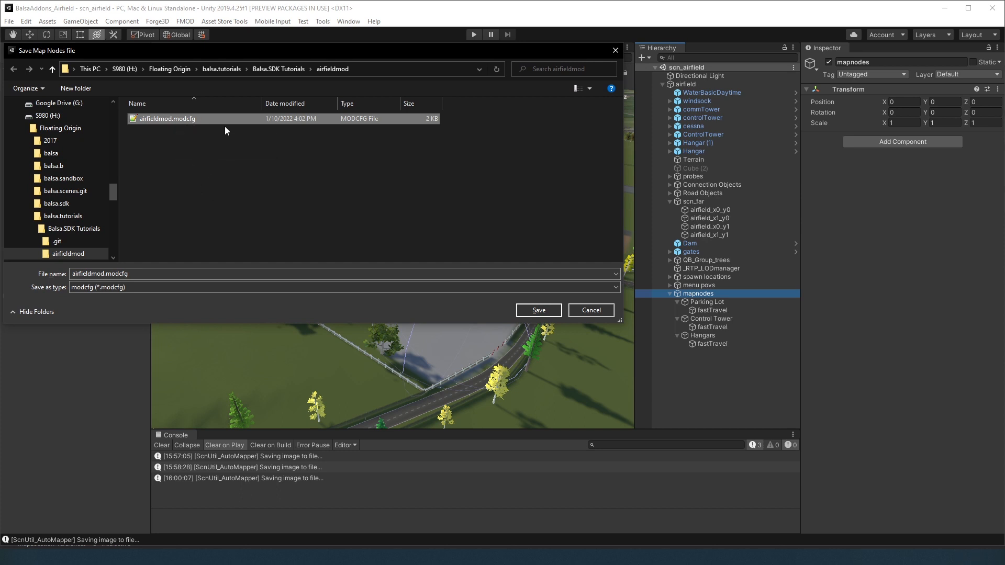
pyautogui.click(539, 310)
pyautogui.click(533, 281)
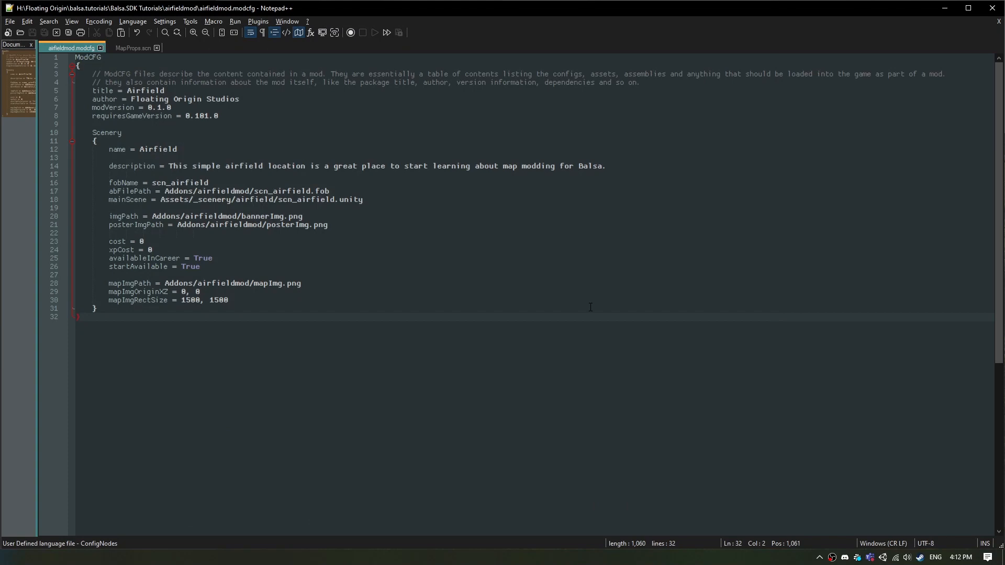
# Step: Switch to Notepad++ and reload the externally modified airfieldmod.modcfg
pyautogui.click(591, 308)
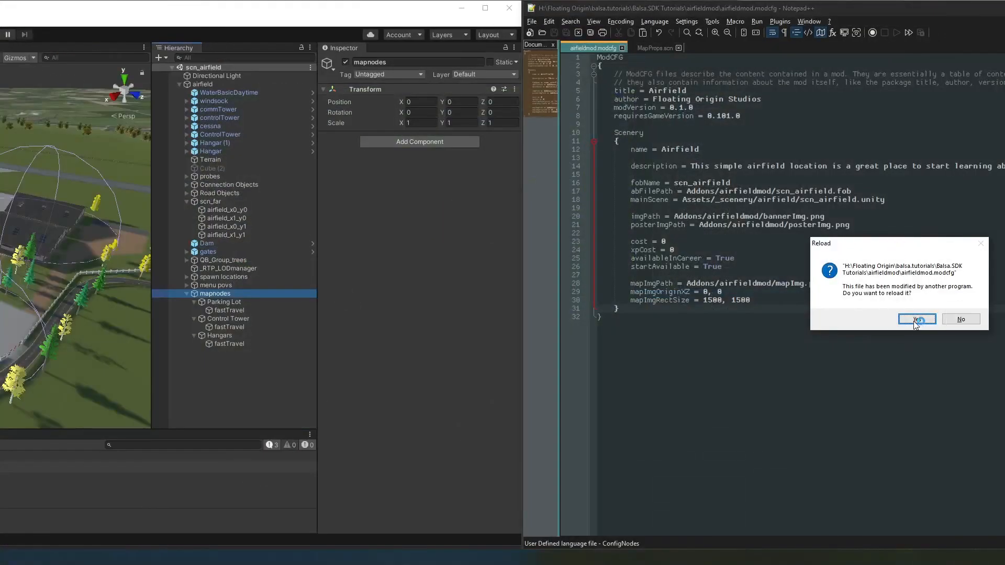
pyautogui.click(916, 320)
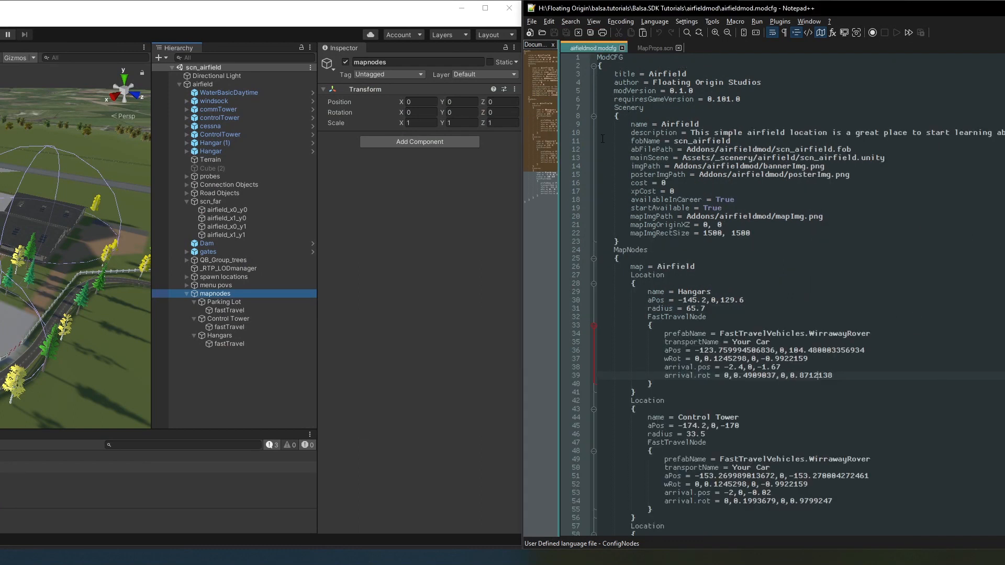
# Step: Examine the Scenery and MapNodes blocks in airfieldmod.modcfg, including each location's FastTravelNode entries
pyautogui.moveTo(614, 108); pyautogui.dragTo(671, 248)
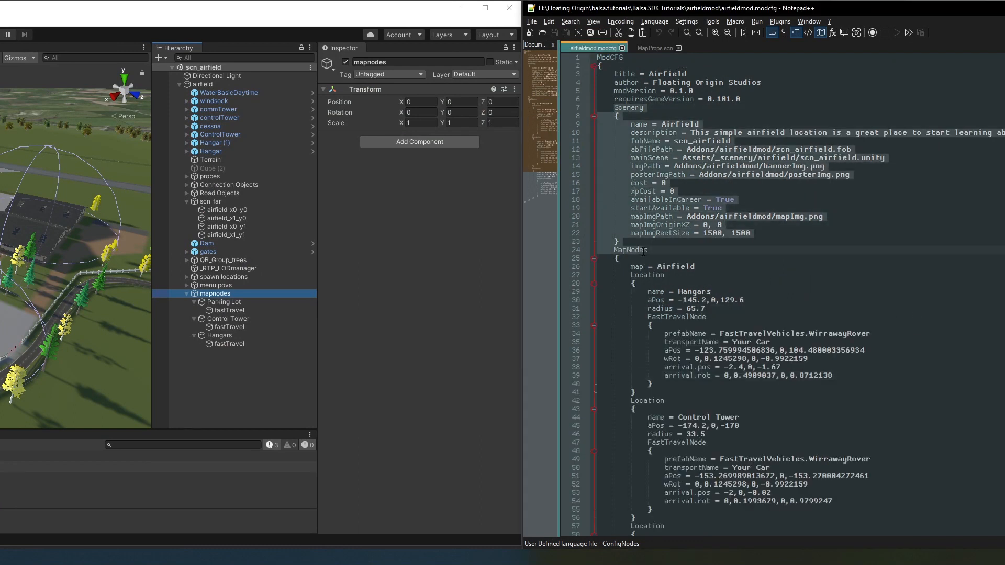
pyautogui.click(672, 248)
pyautogui.scroll(-3, 634, 179)
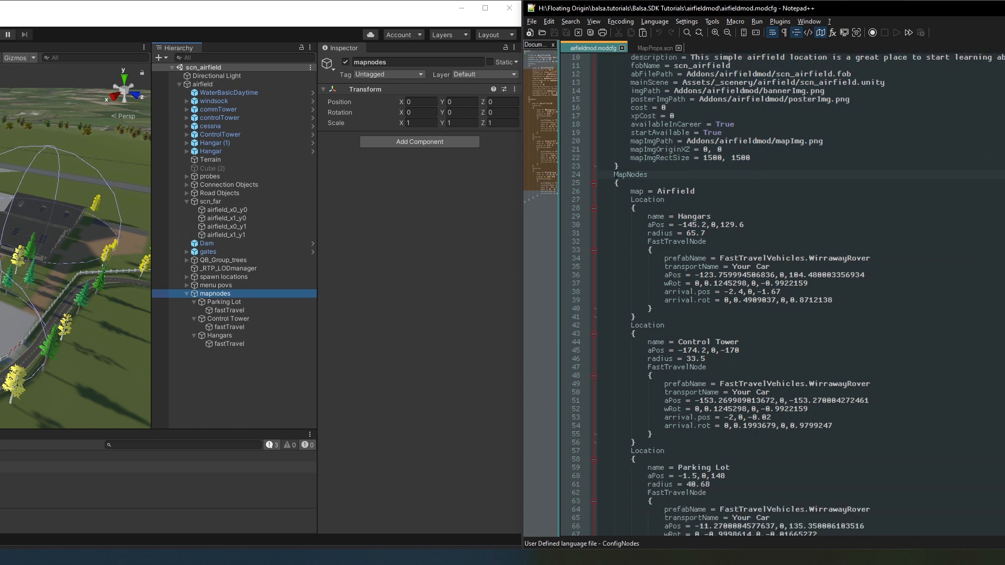
pyautogui.press('Home')
pyautogui.scroll(-3, 626, 189)
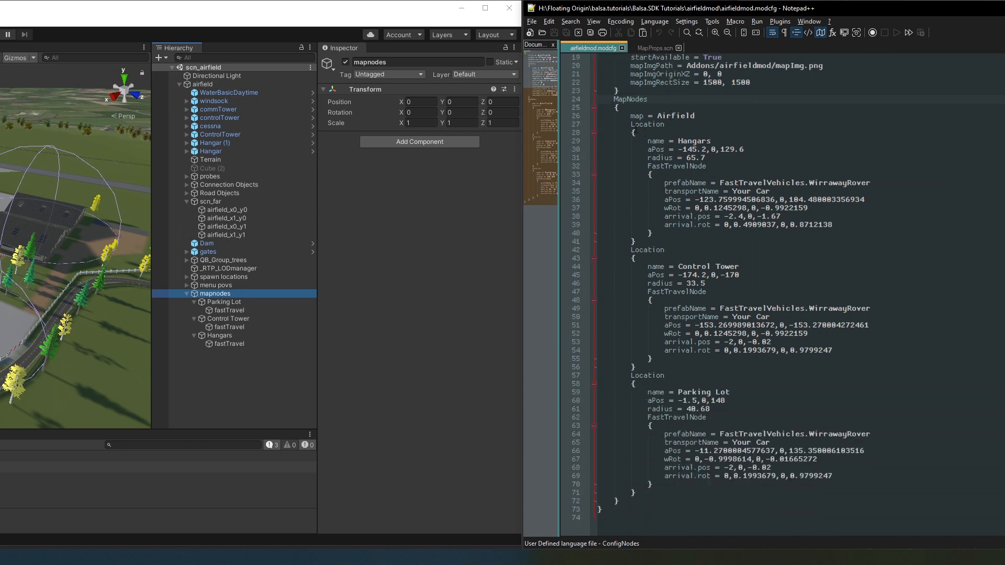
pyautogui.moveTo(636, 128); pyautogui.dragTo(597, 250)
pyautogui.moveTo(632, 291); pyautogui.dragTo(668, 357)
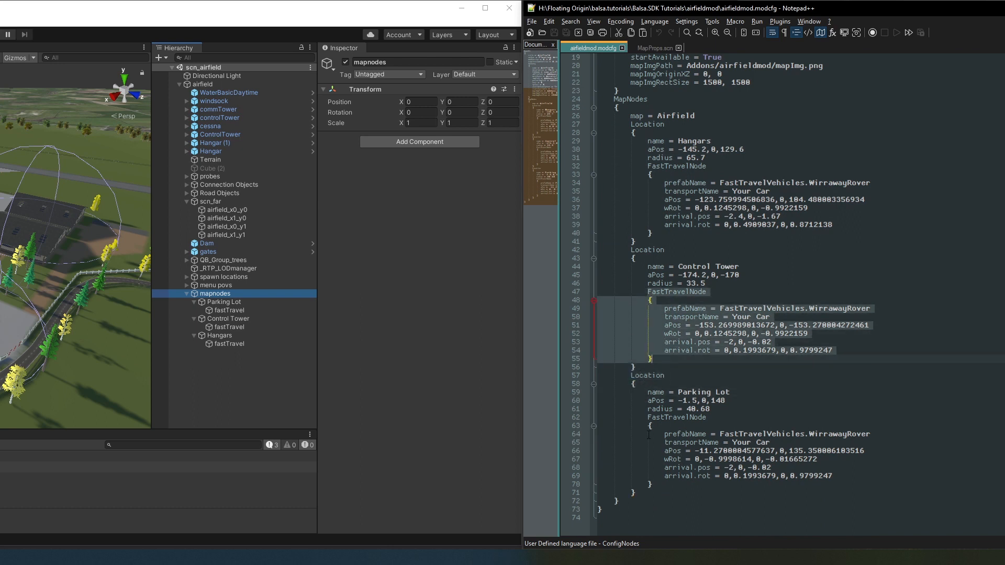
pyautogui.click(639, 501)
pyautogui.scroll(6, 764, 411)
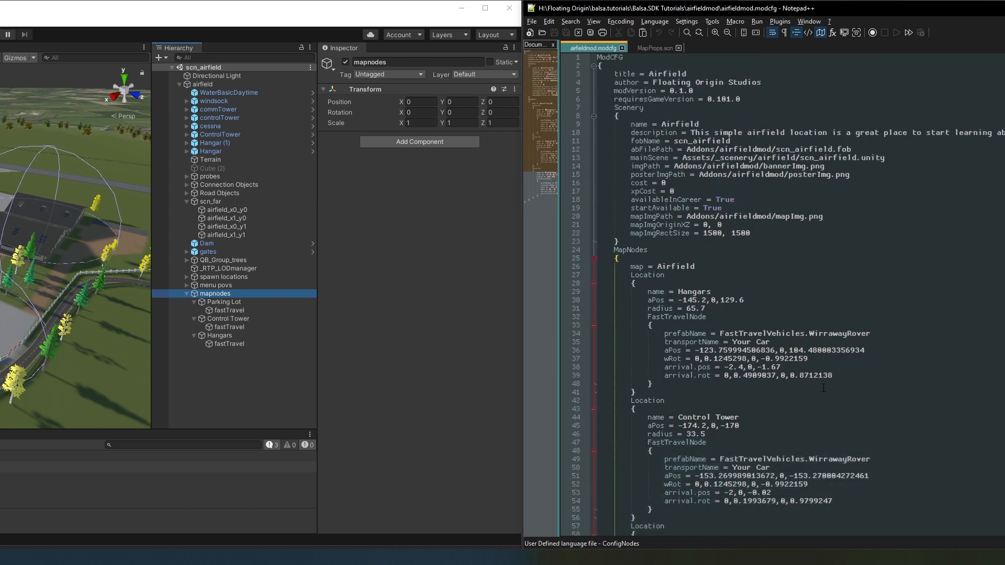
pyautogui.click(834, 265)
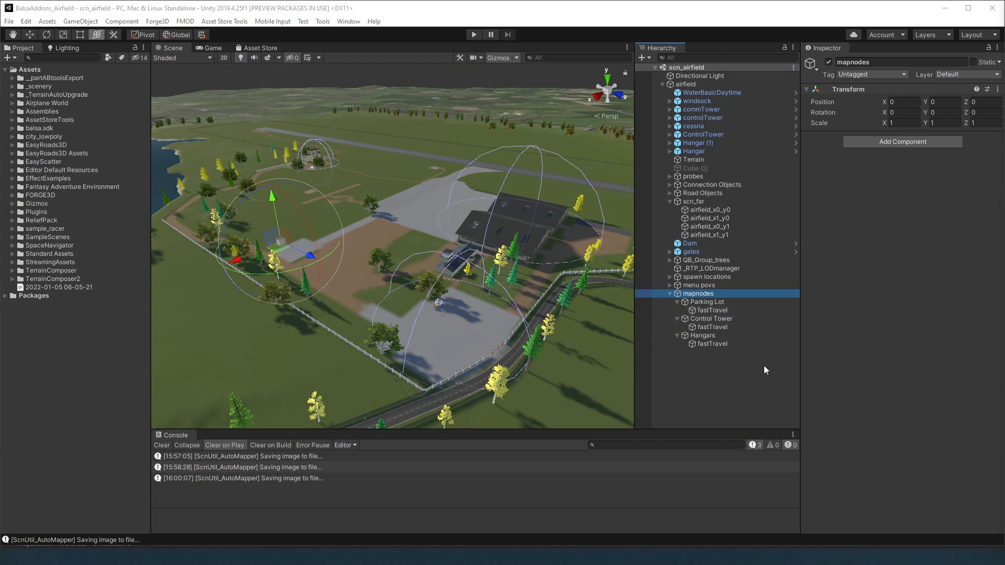
# Step: In the Balsa game, open the map, try fast travelling to Control Tower, and return to Your Car at Hangars
pyautogui.click(730, 381)
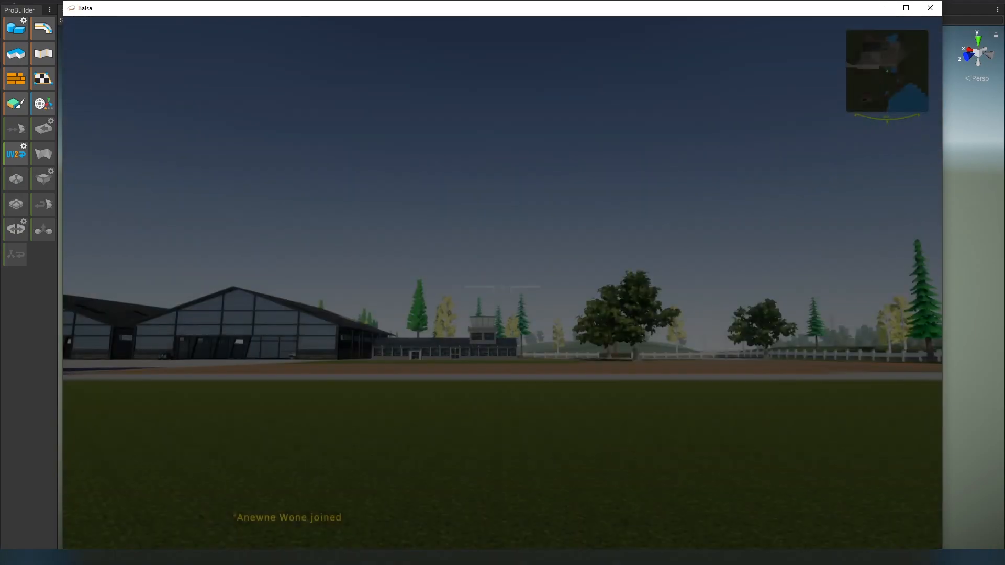
pyautogui.press('m')
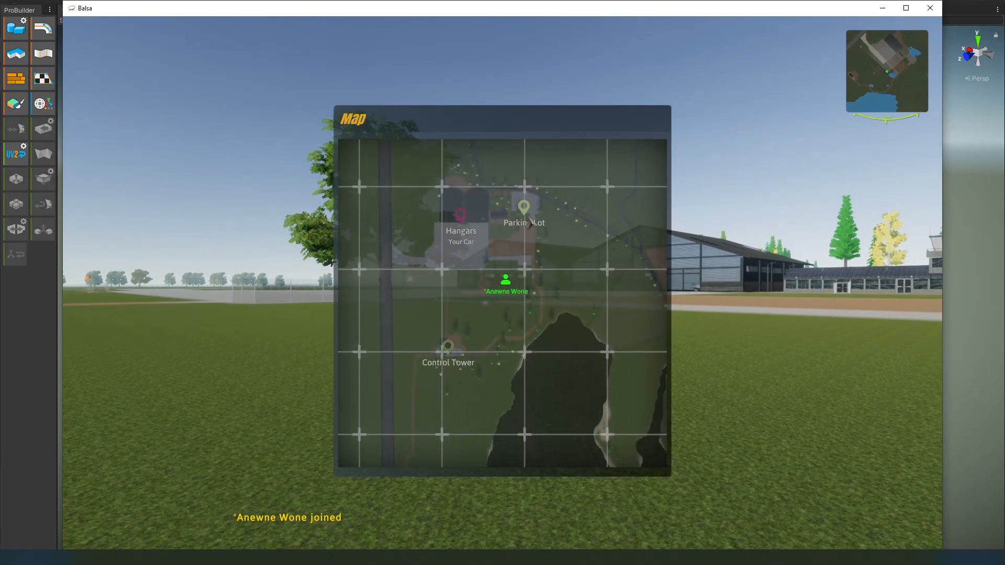
pyautogui.click(451, 354)
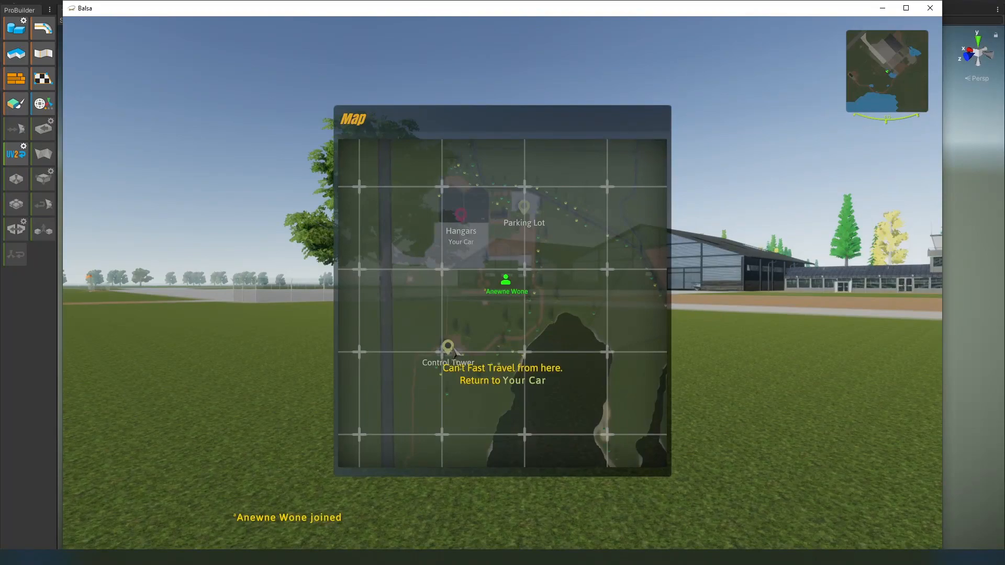
pyautogui.click(461, 217)
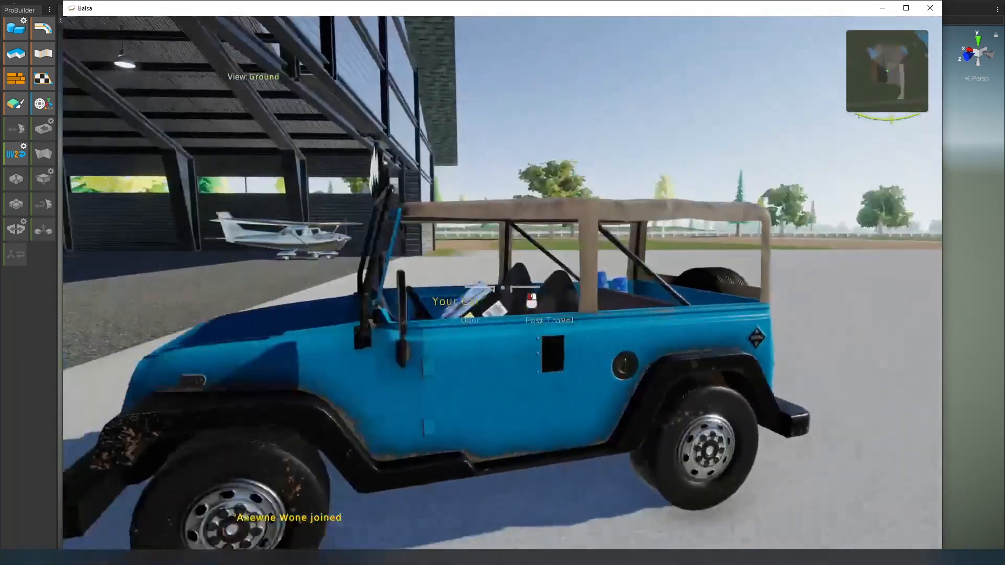
# Step: Test fast travel in the game by travelling from Your Car at Hangars to Control Tower
pyautogui.press('m')
pyautogui.click(479, 424)
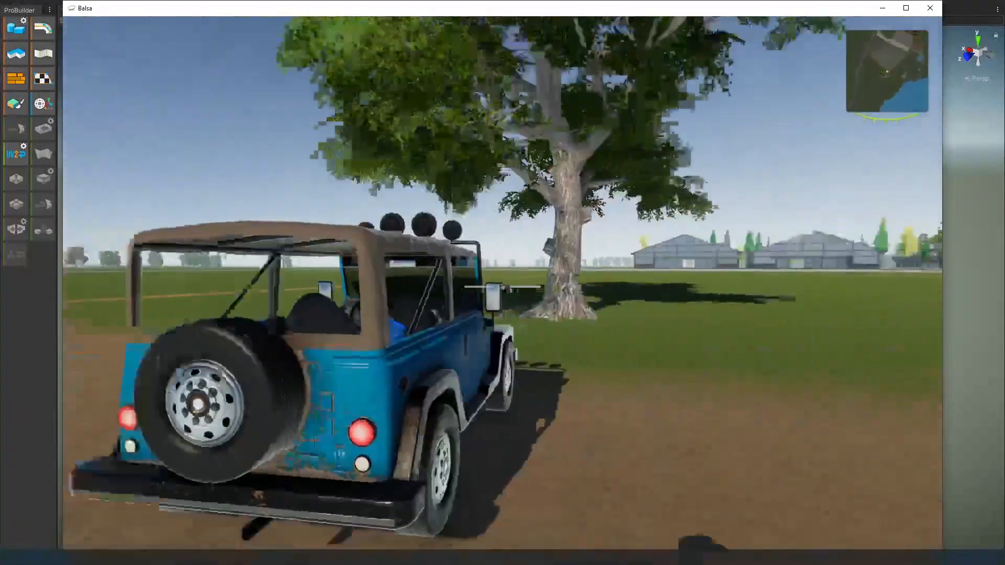
pyautogui.press('w')
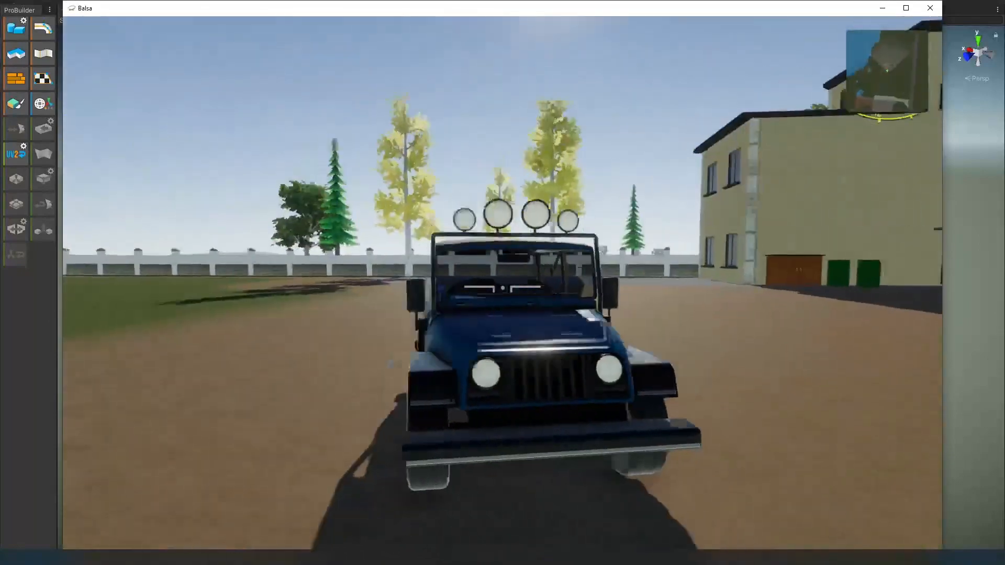